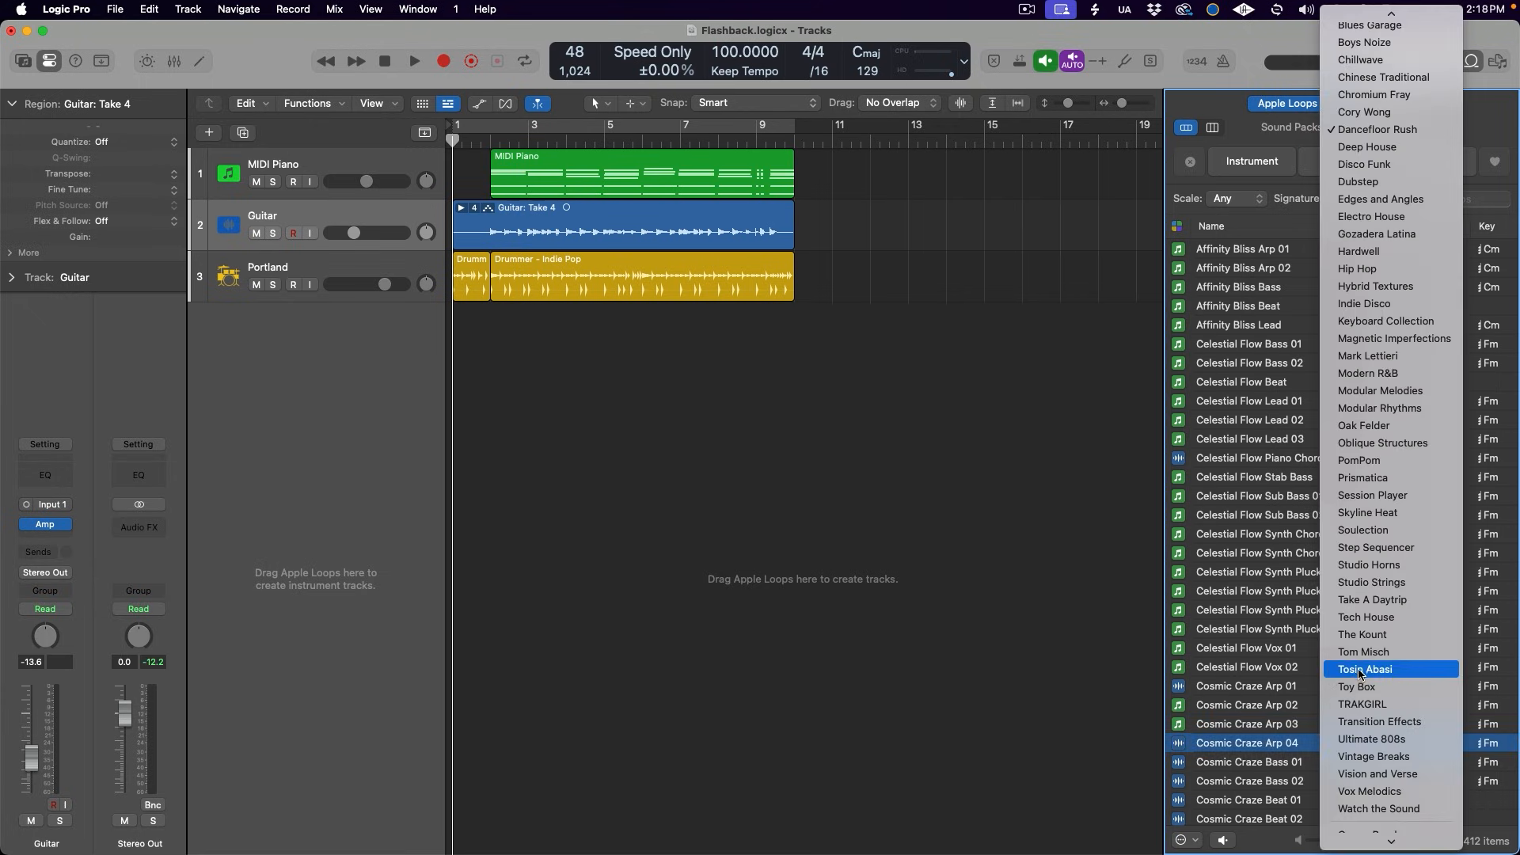
- Filter the Apple Loops by the Tosin Abasi sound pack, and switch the filter to the Magnetic Imperfections pack
click(1393, 672)
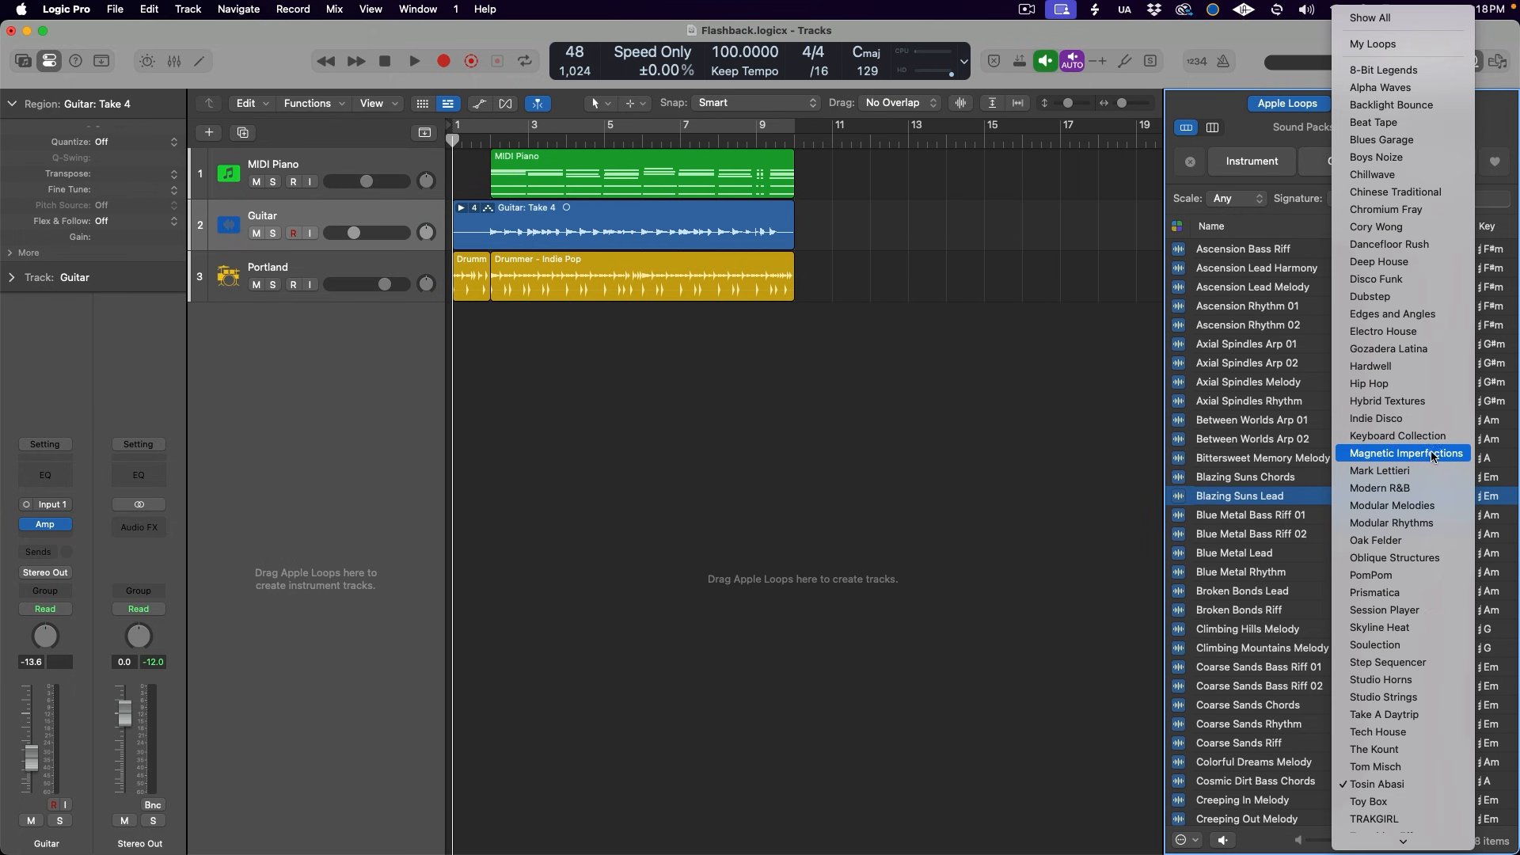
click(1437, 454)
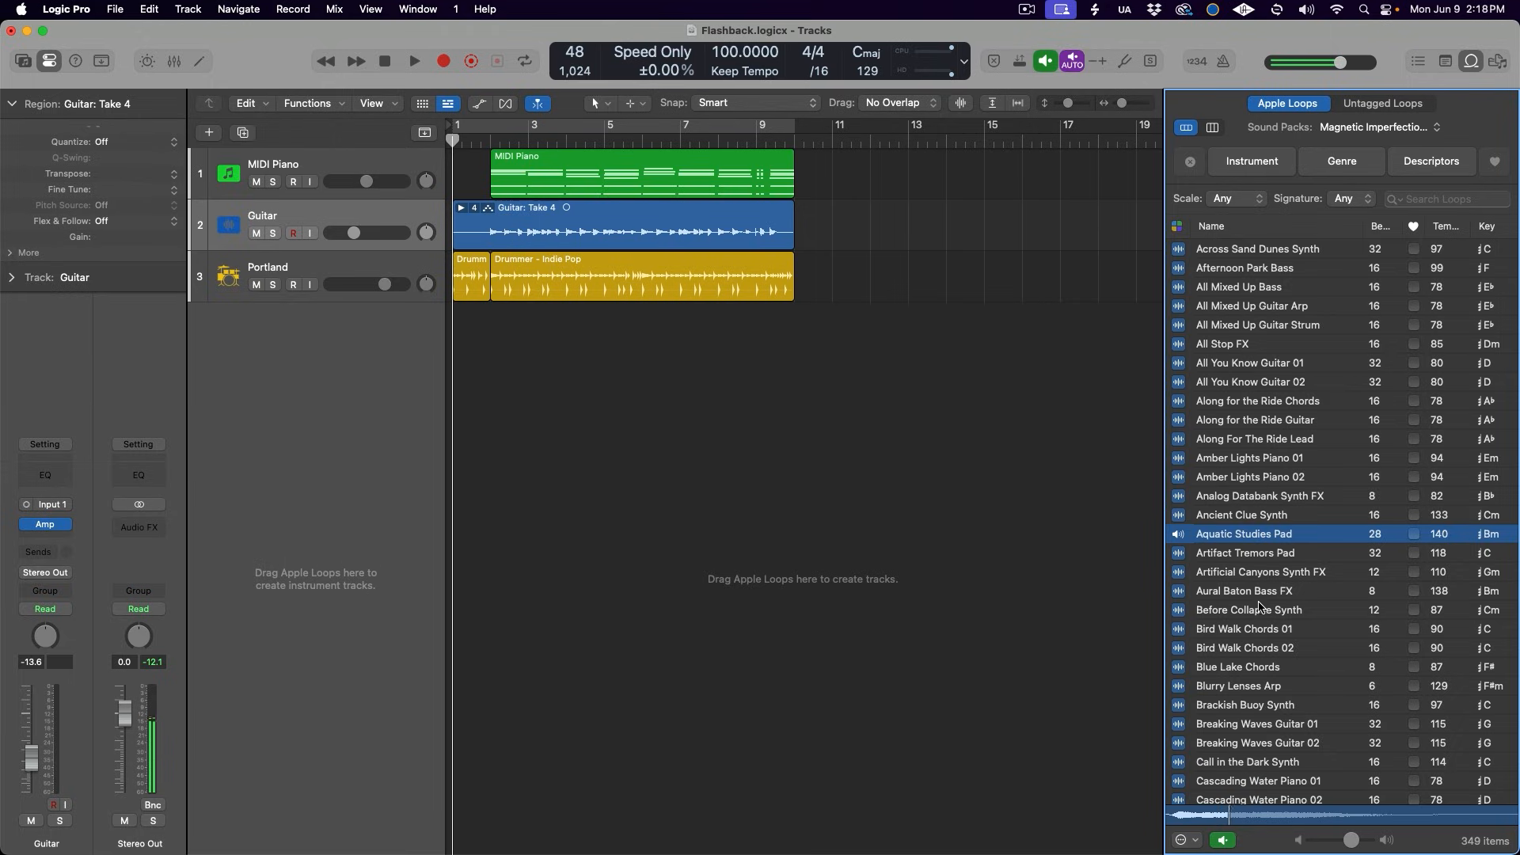
- Audition the loops Bird Walk Chords 01, Before Collapse Synth, Blurry Lenses Arp and Brackish Buoy Synth
click(1262, 631)
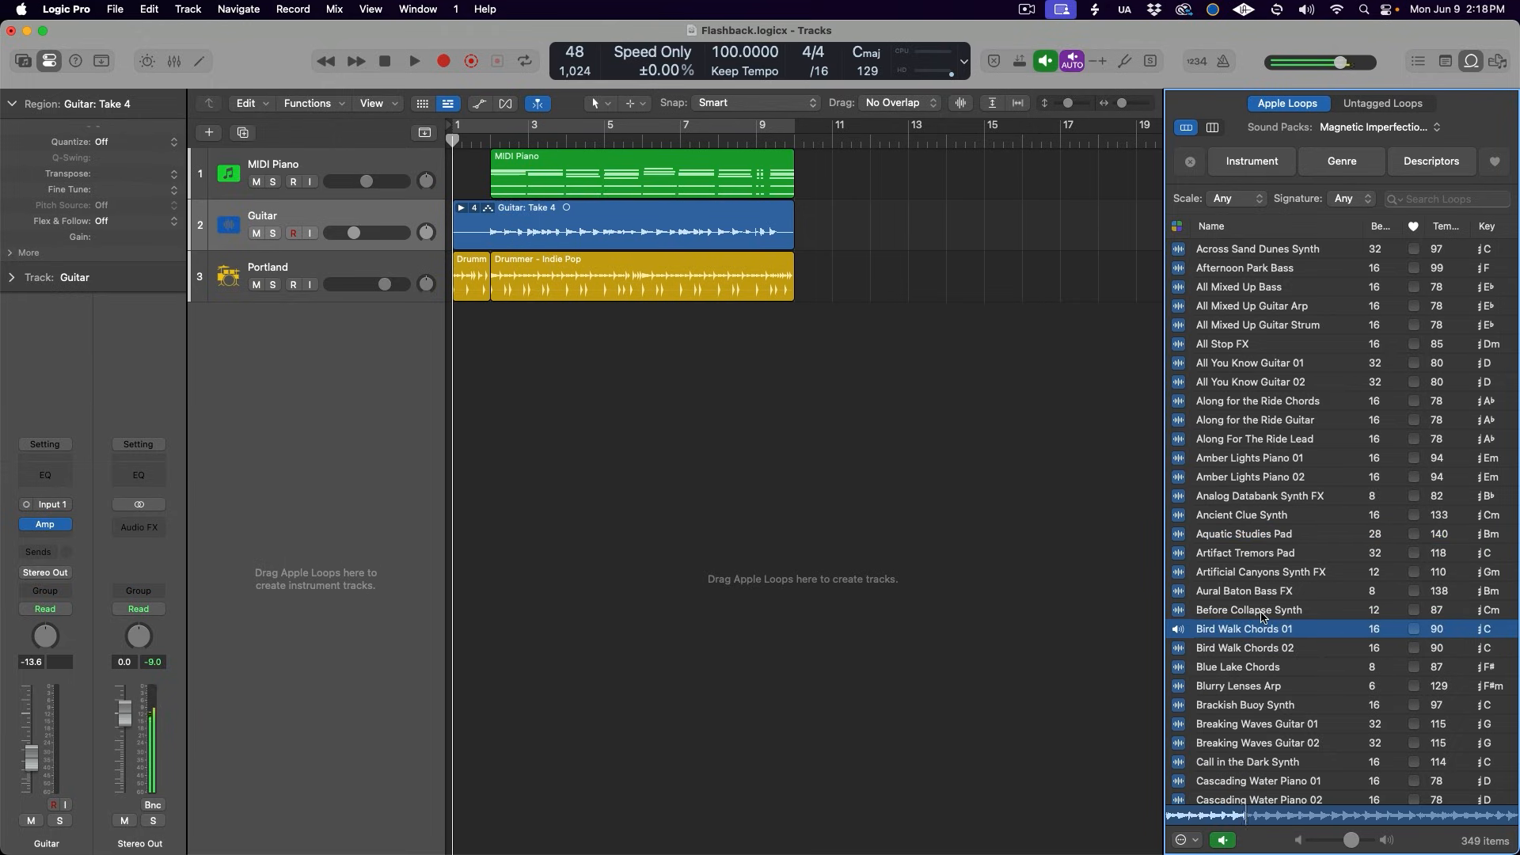
click(1264, 613)
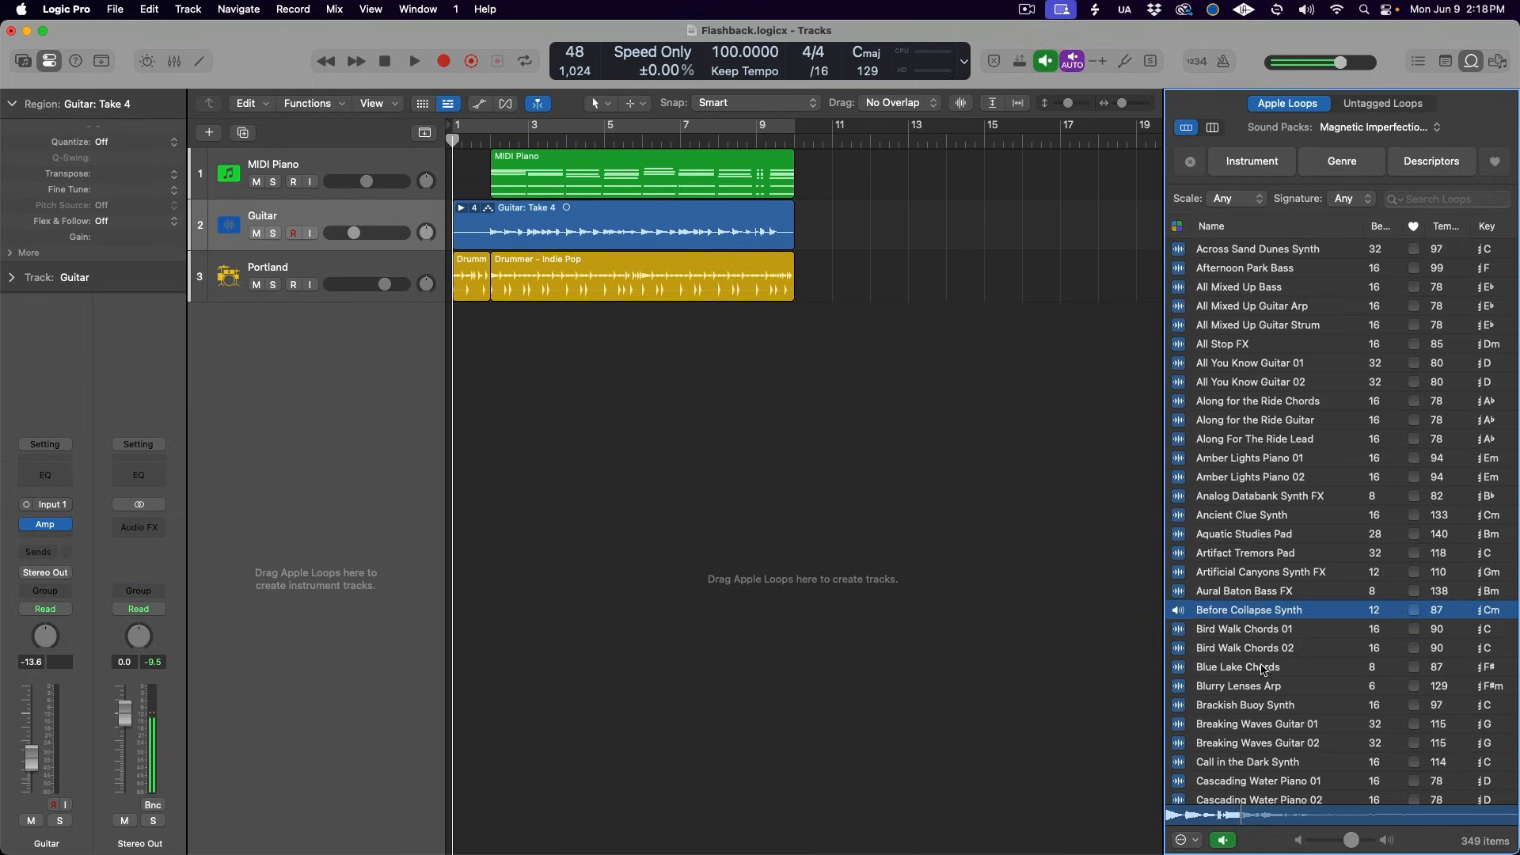
click(1262, 689)
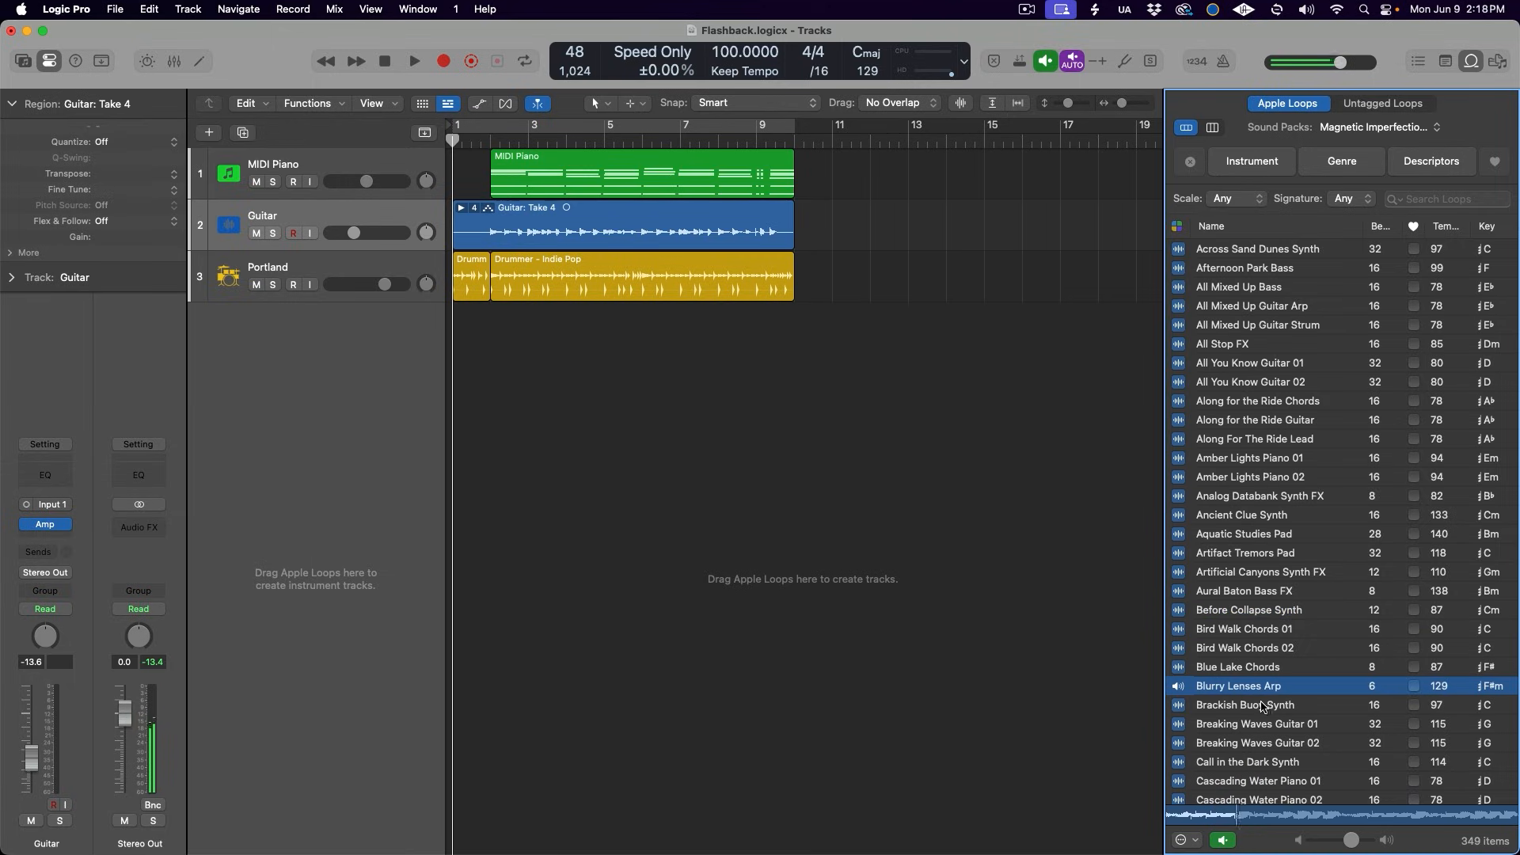
click(1264, 707)
scroll(1270, 687, down, 10)
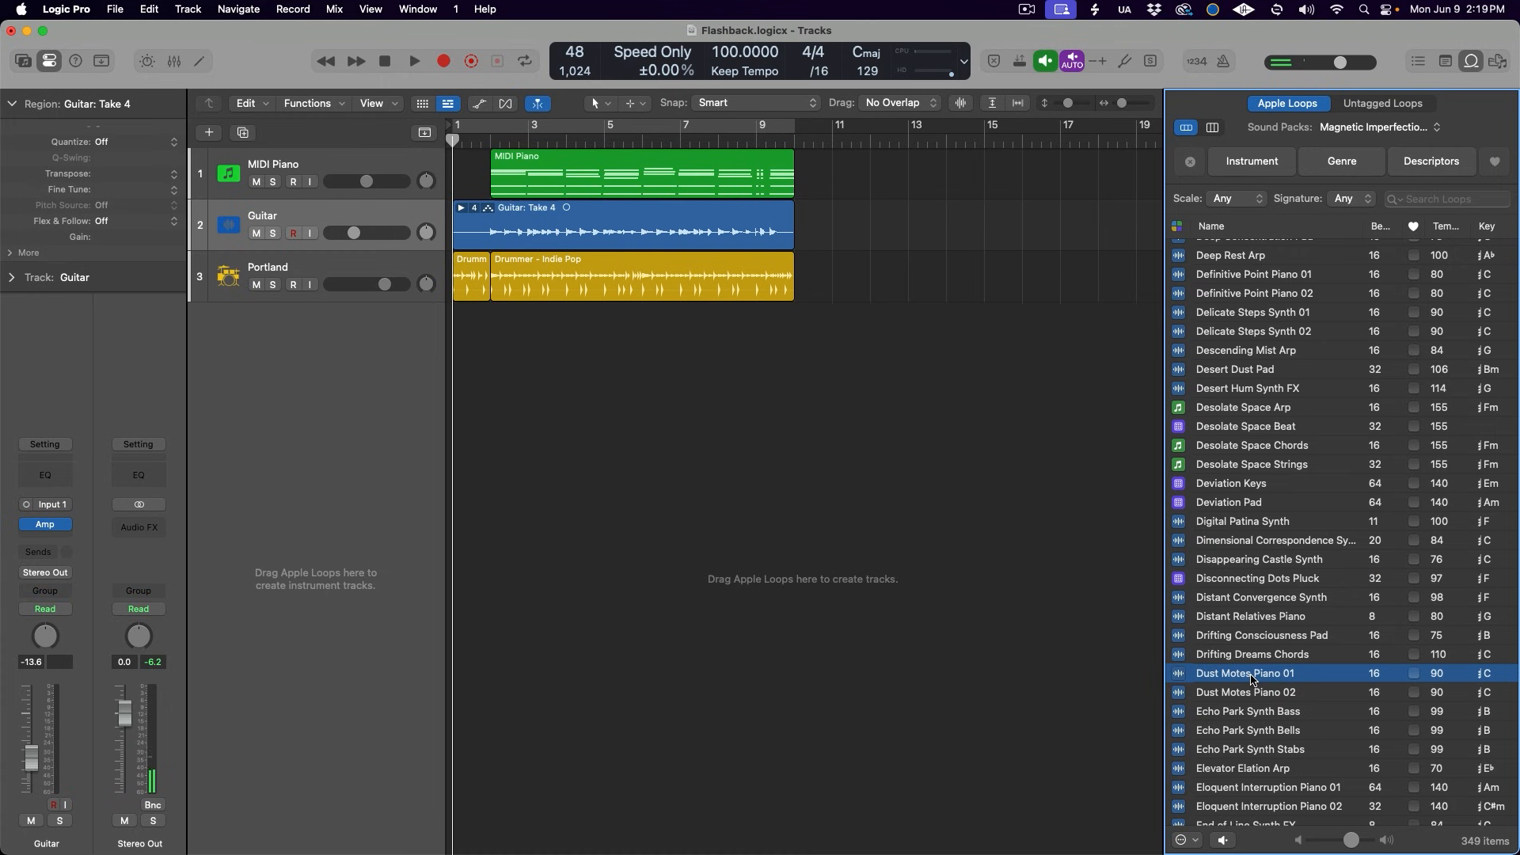
drag(1251, 679, 833, 362)
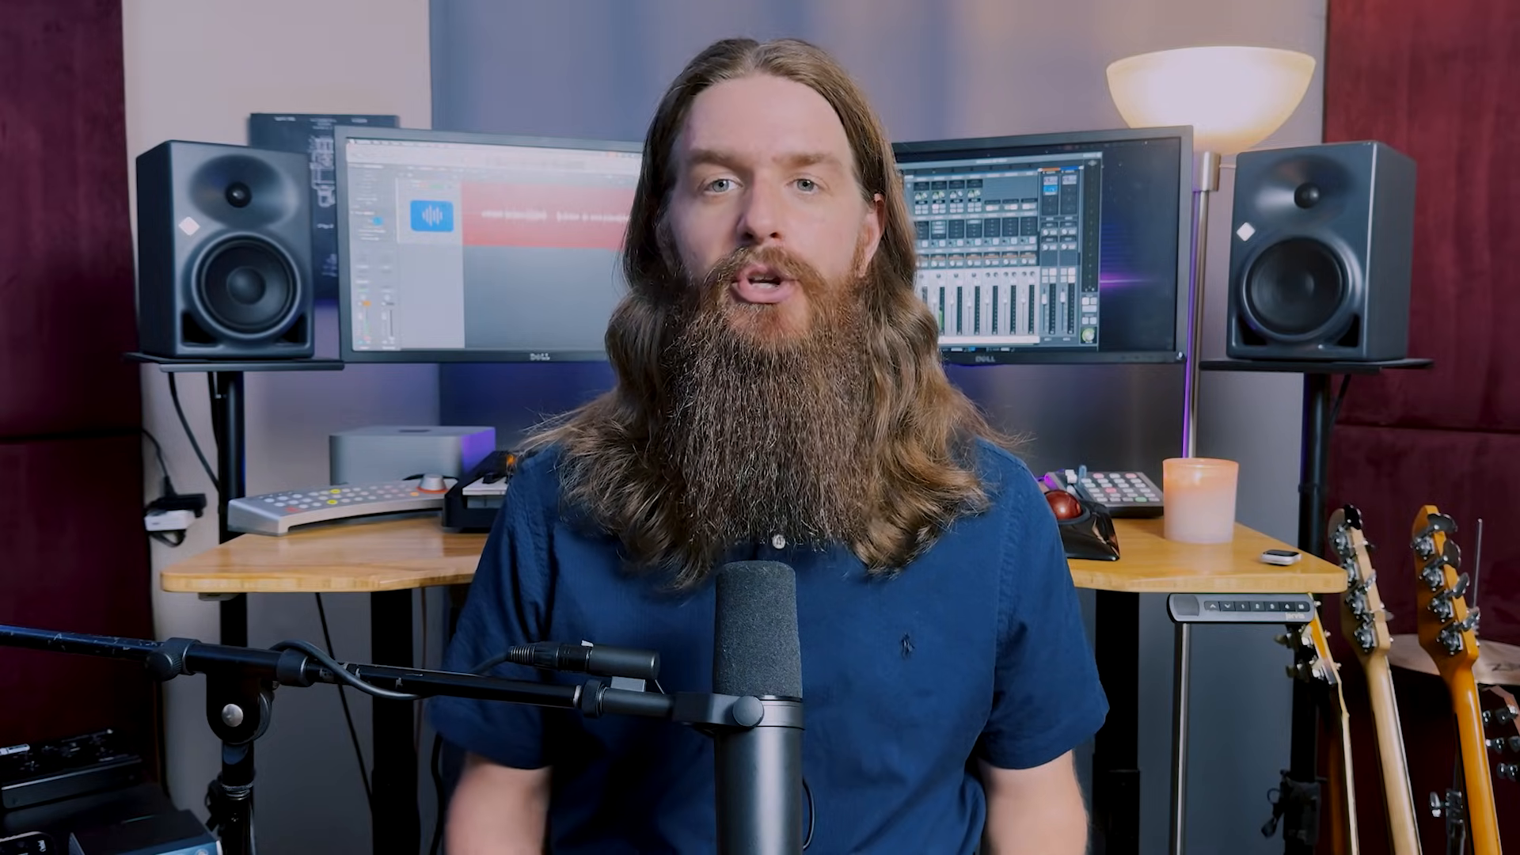
- Open the General project handling settings to view the option for saving undo history with the project
click(77, 8)
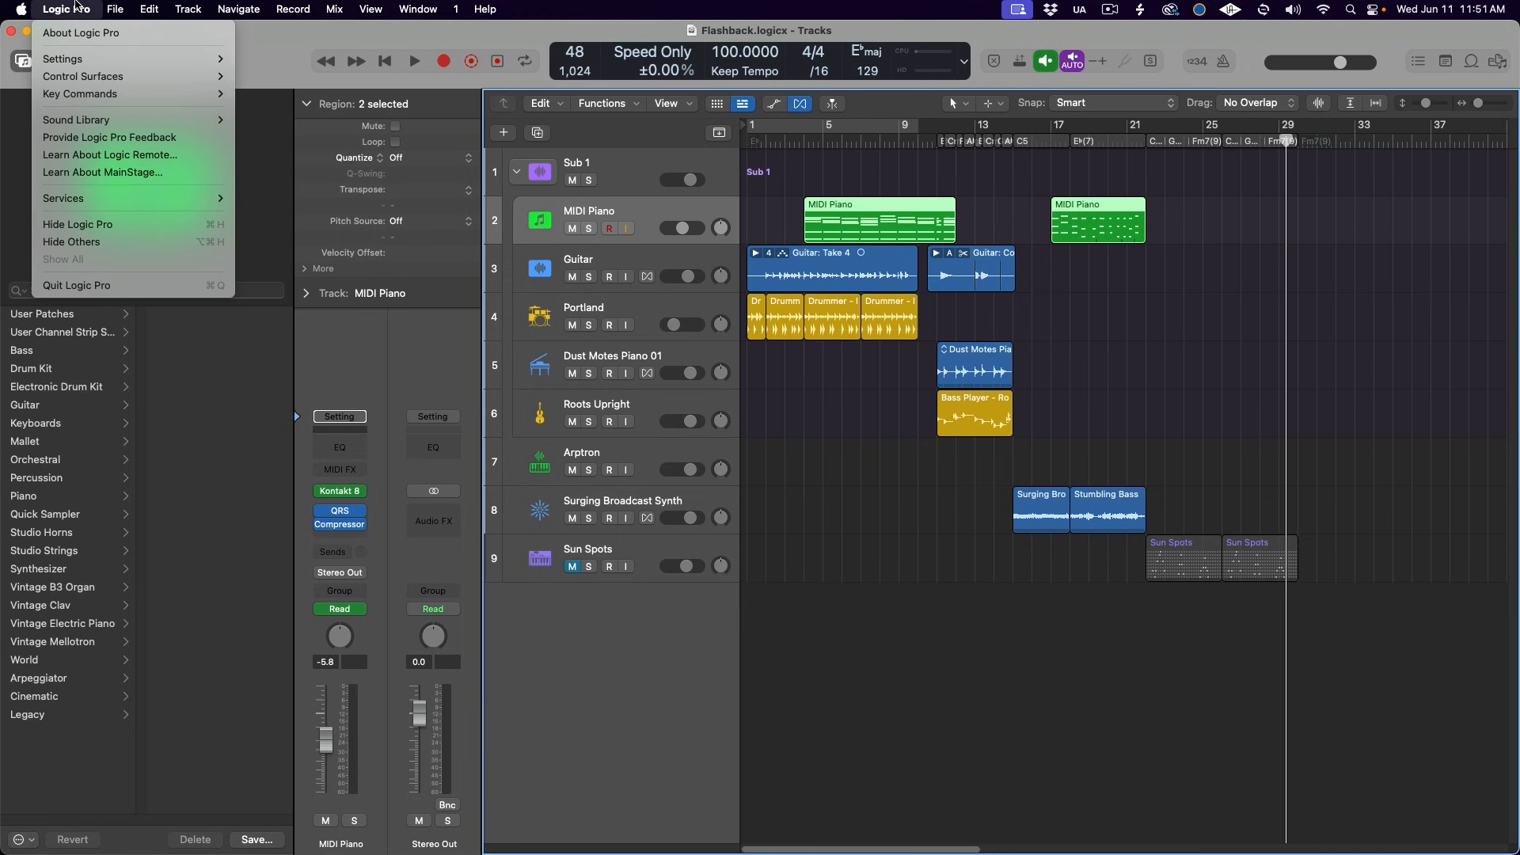
mouse_move(101, 58)
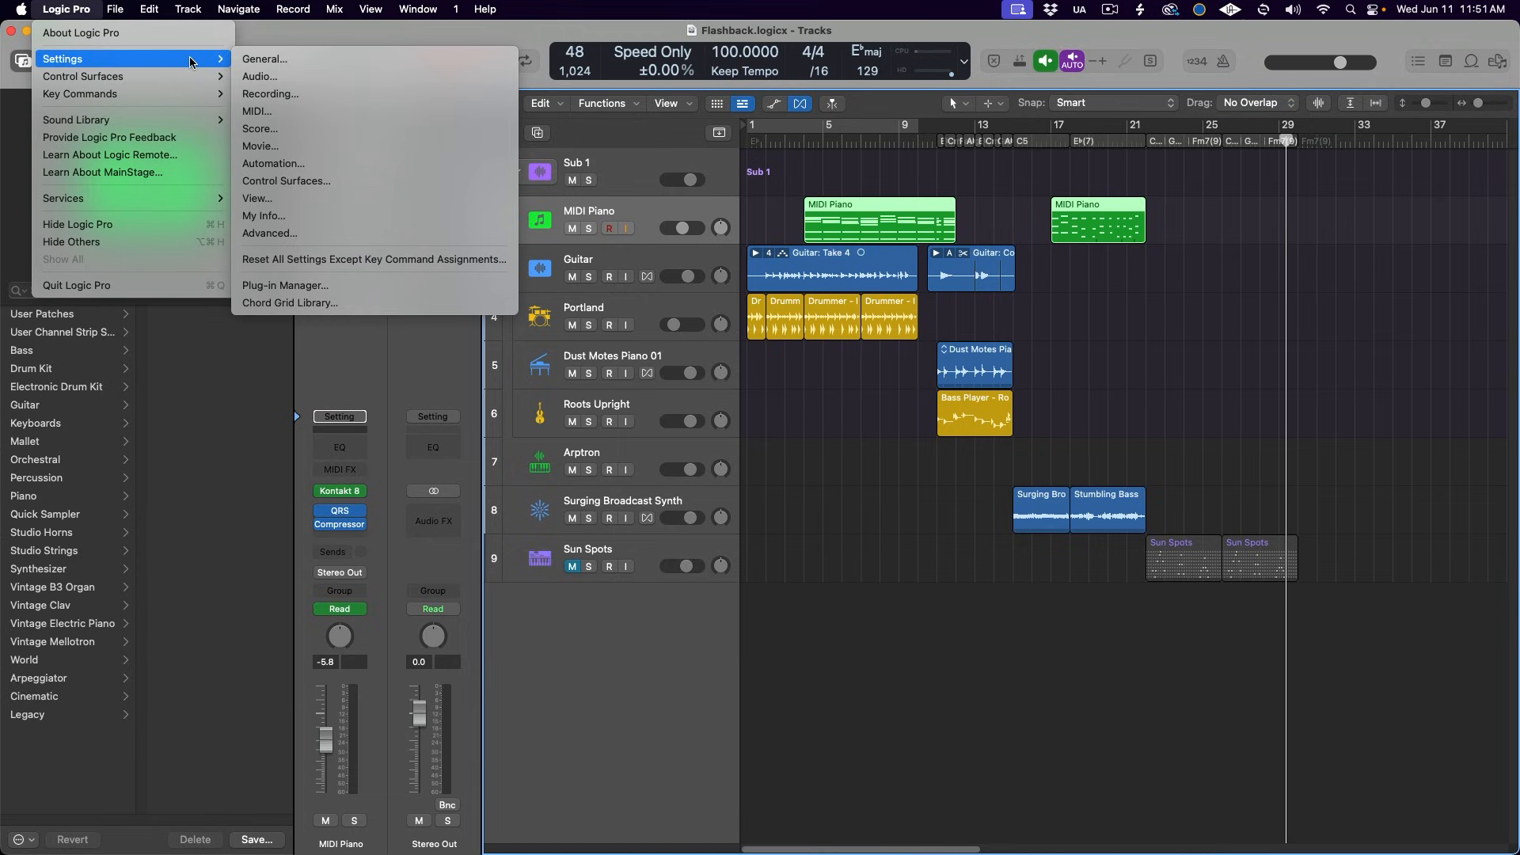
click(320, 58)
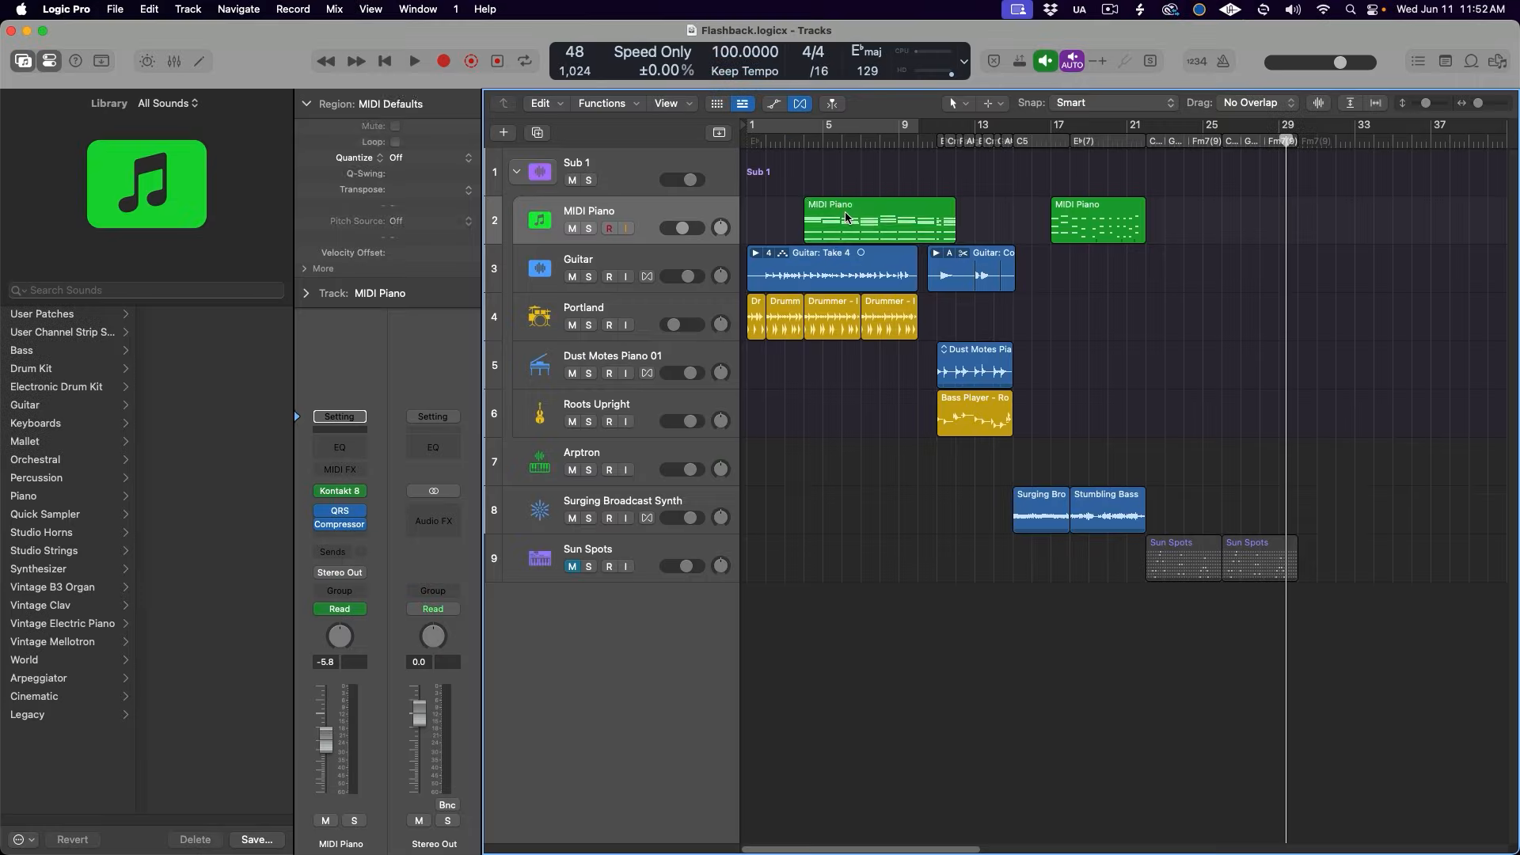
- Move the first MIDI Piano region to bar 1 and open the project's undo history
drag(840, 212, 782, 214)
click(149, 9)
click(158, 63)
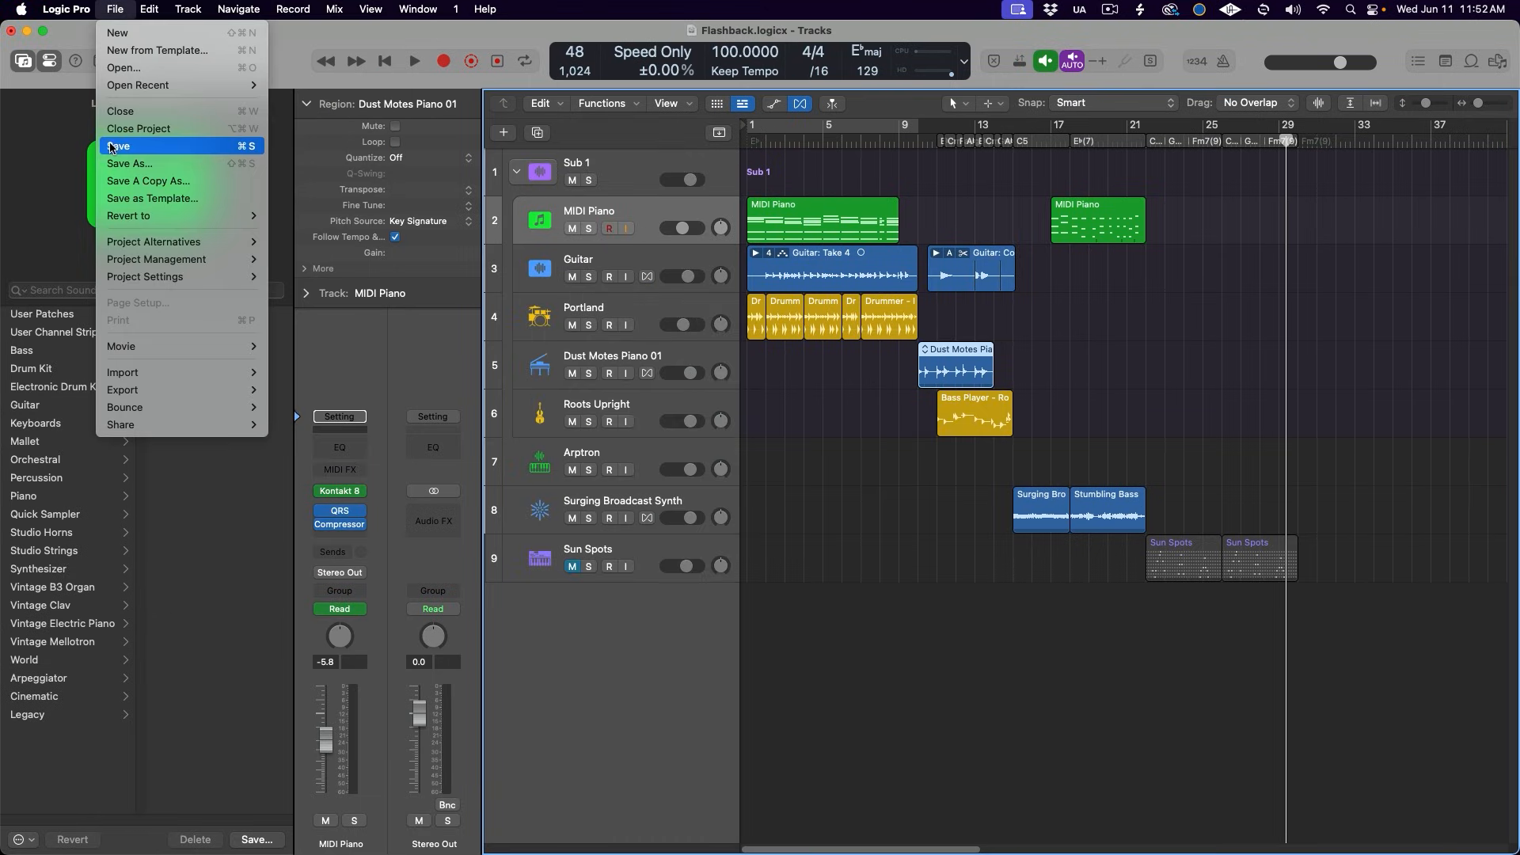
- Save the project and quit the application
click(115, 146)
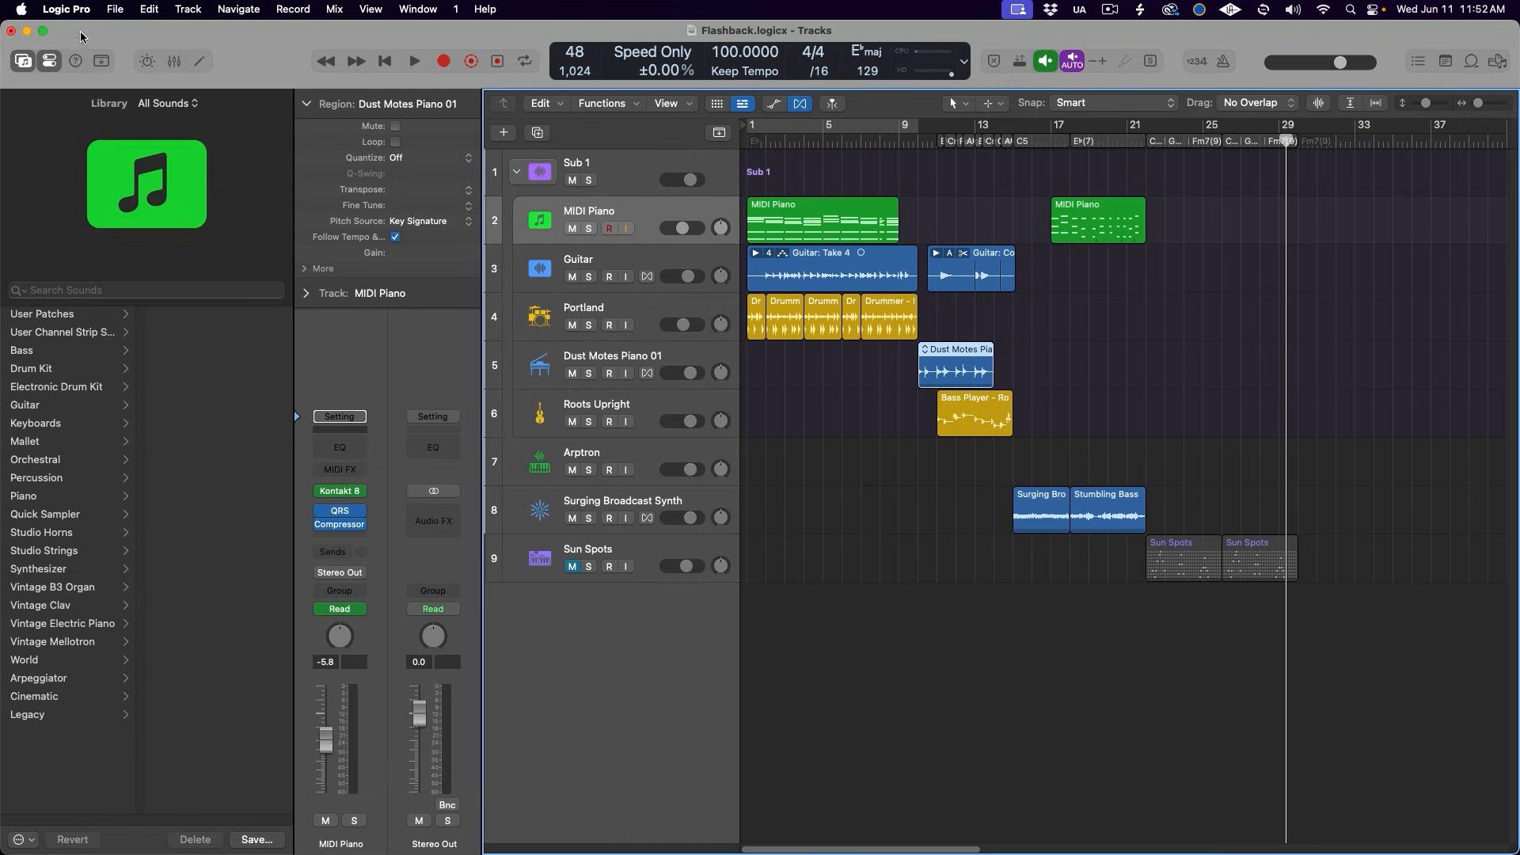
click(75, 9)
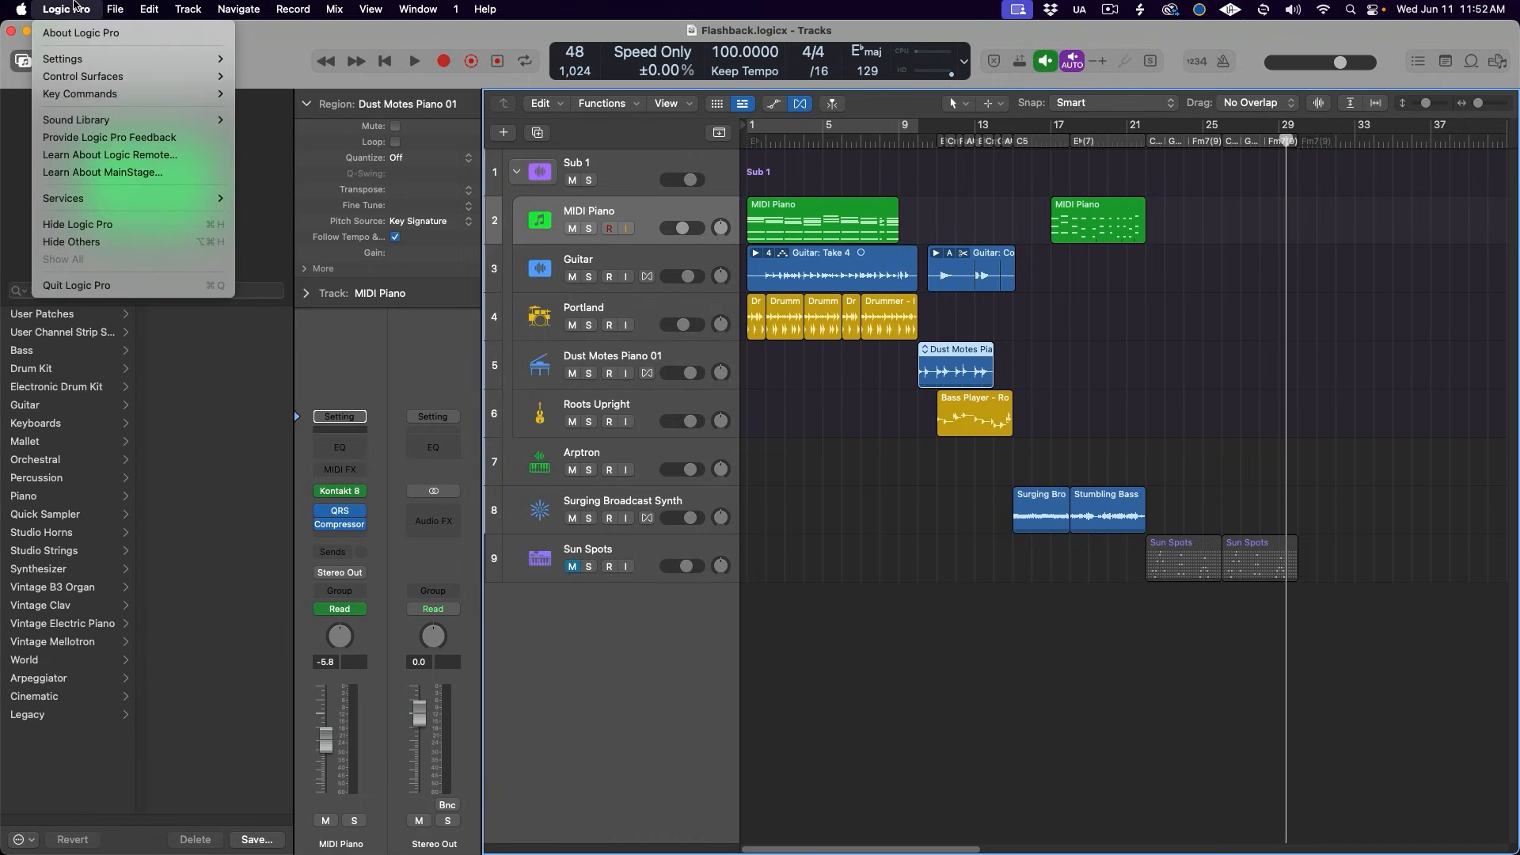
click(79, 286)
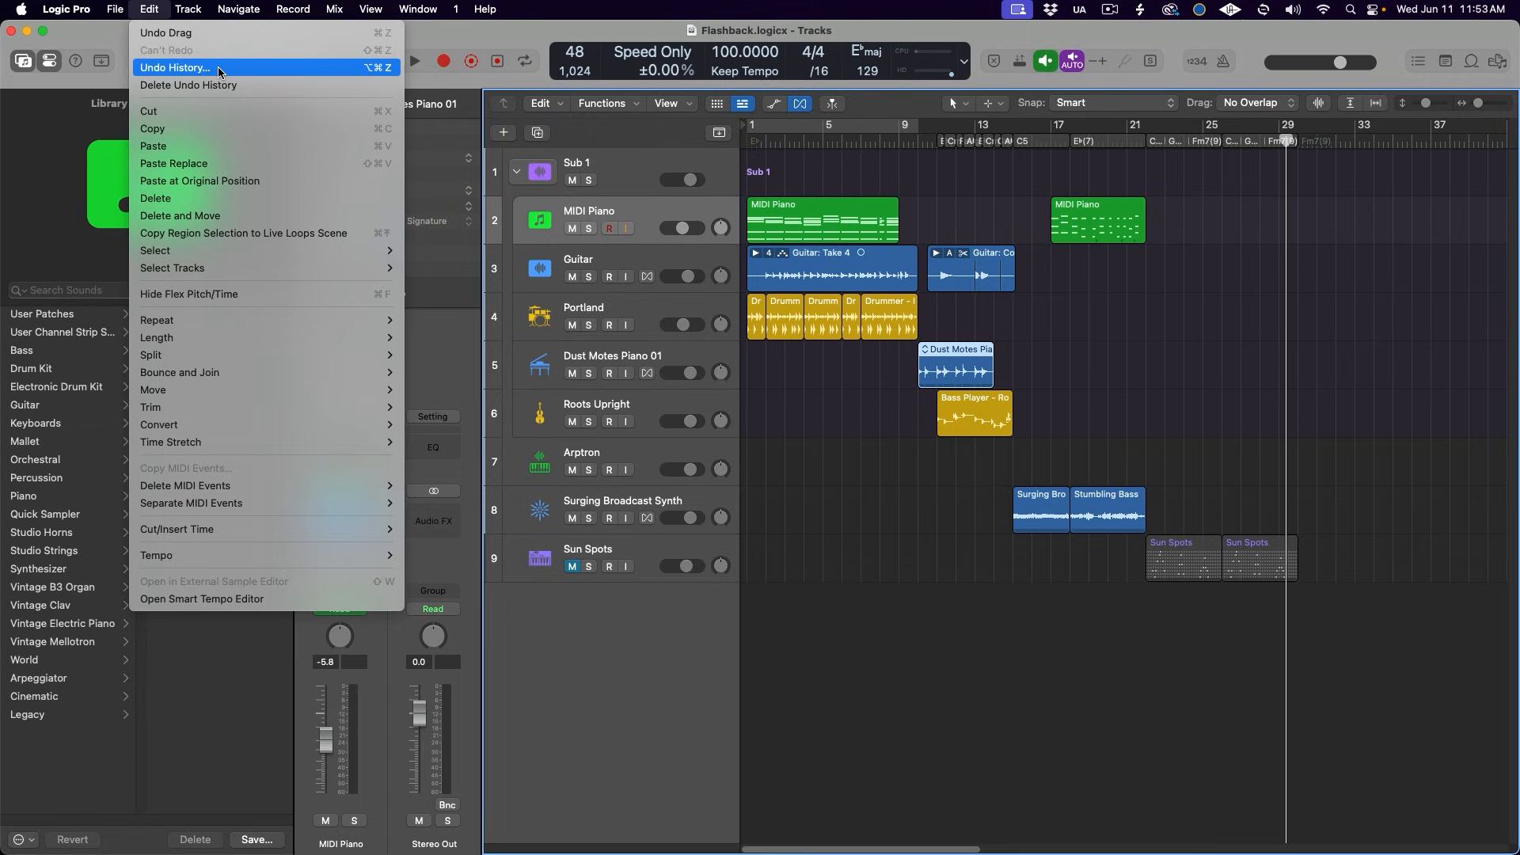
click(222, 66)
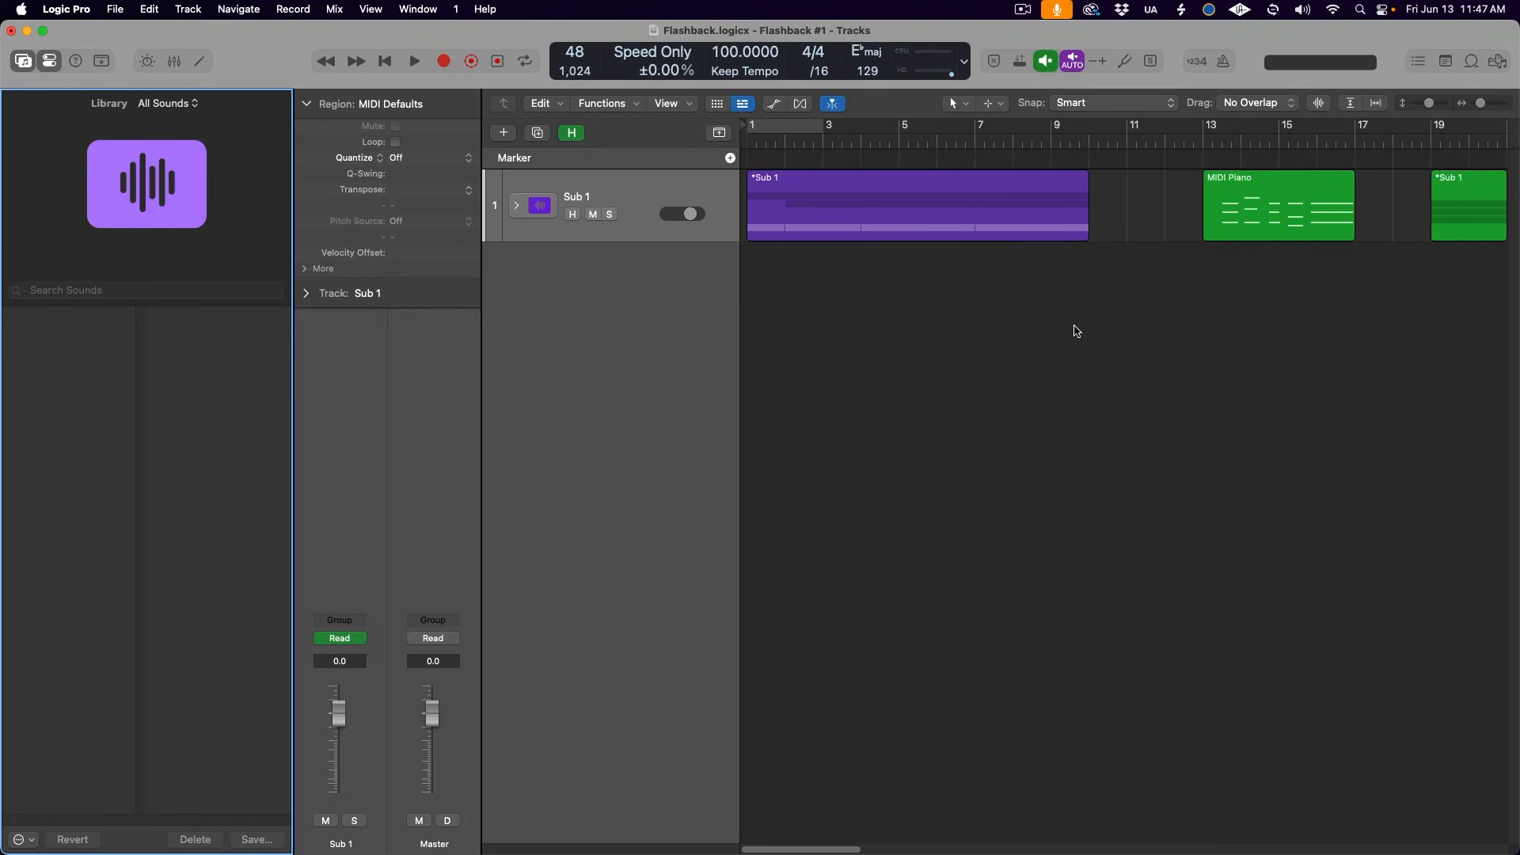
- Convert the Sub 1 folder stack to a summing stack and show the mixer
right_click(622, 190)
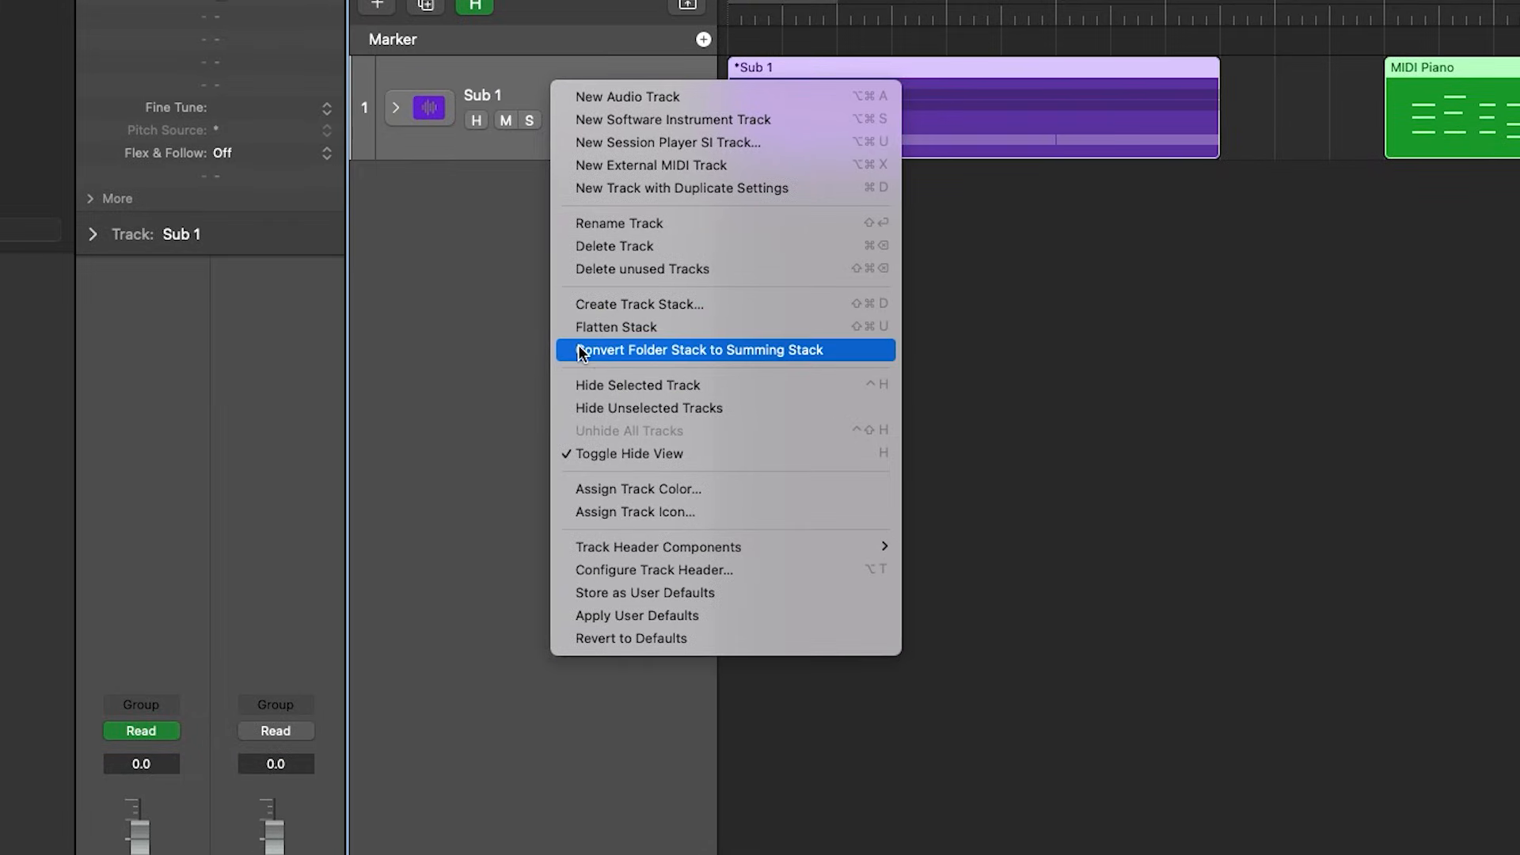
click(831, 350)
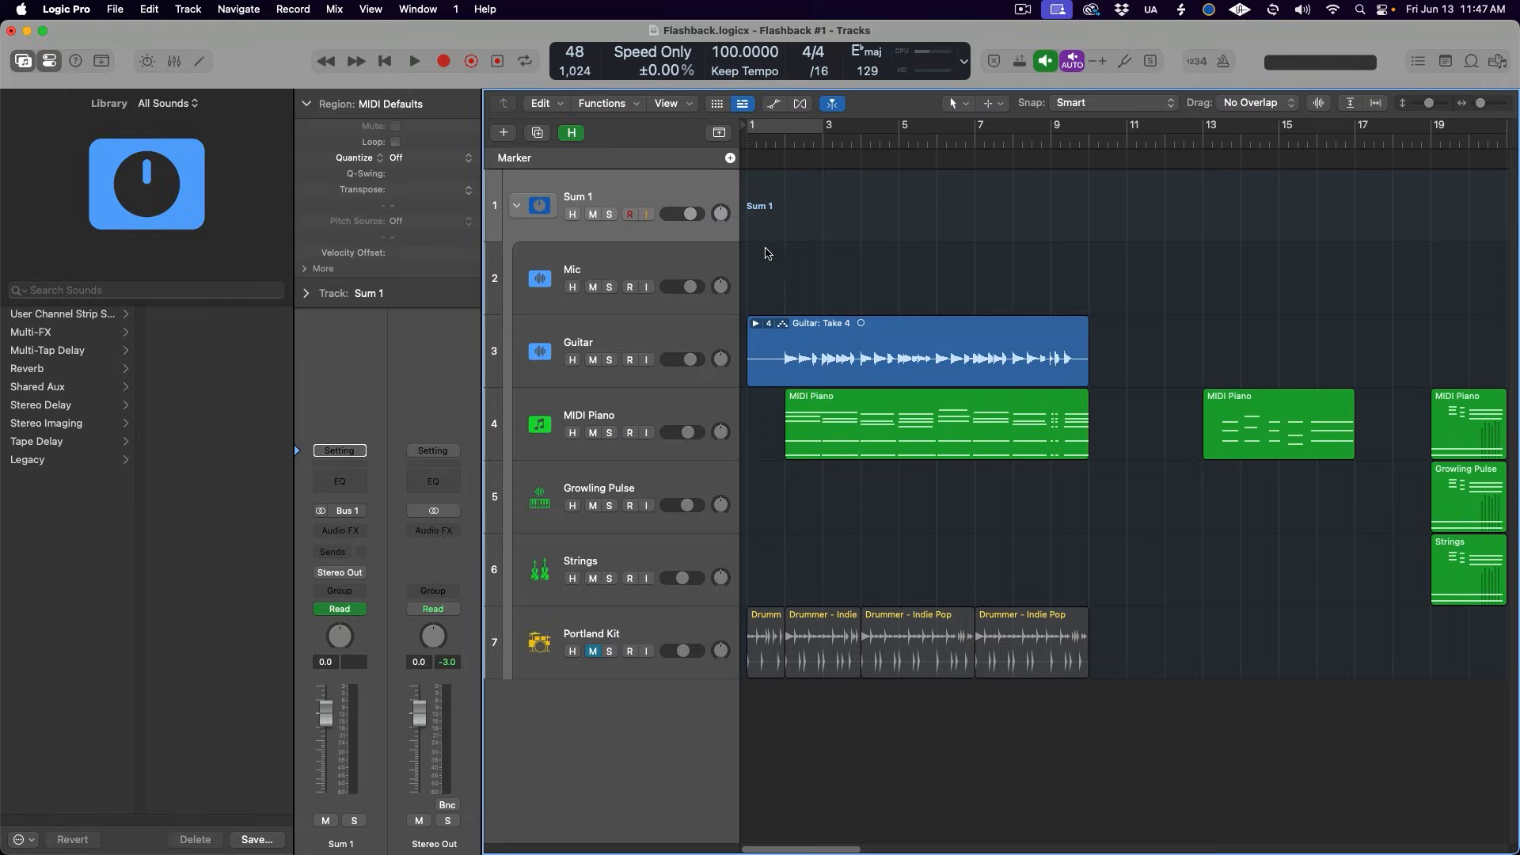
key(x)
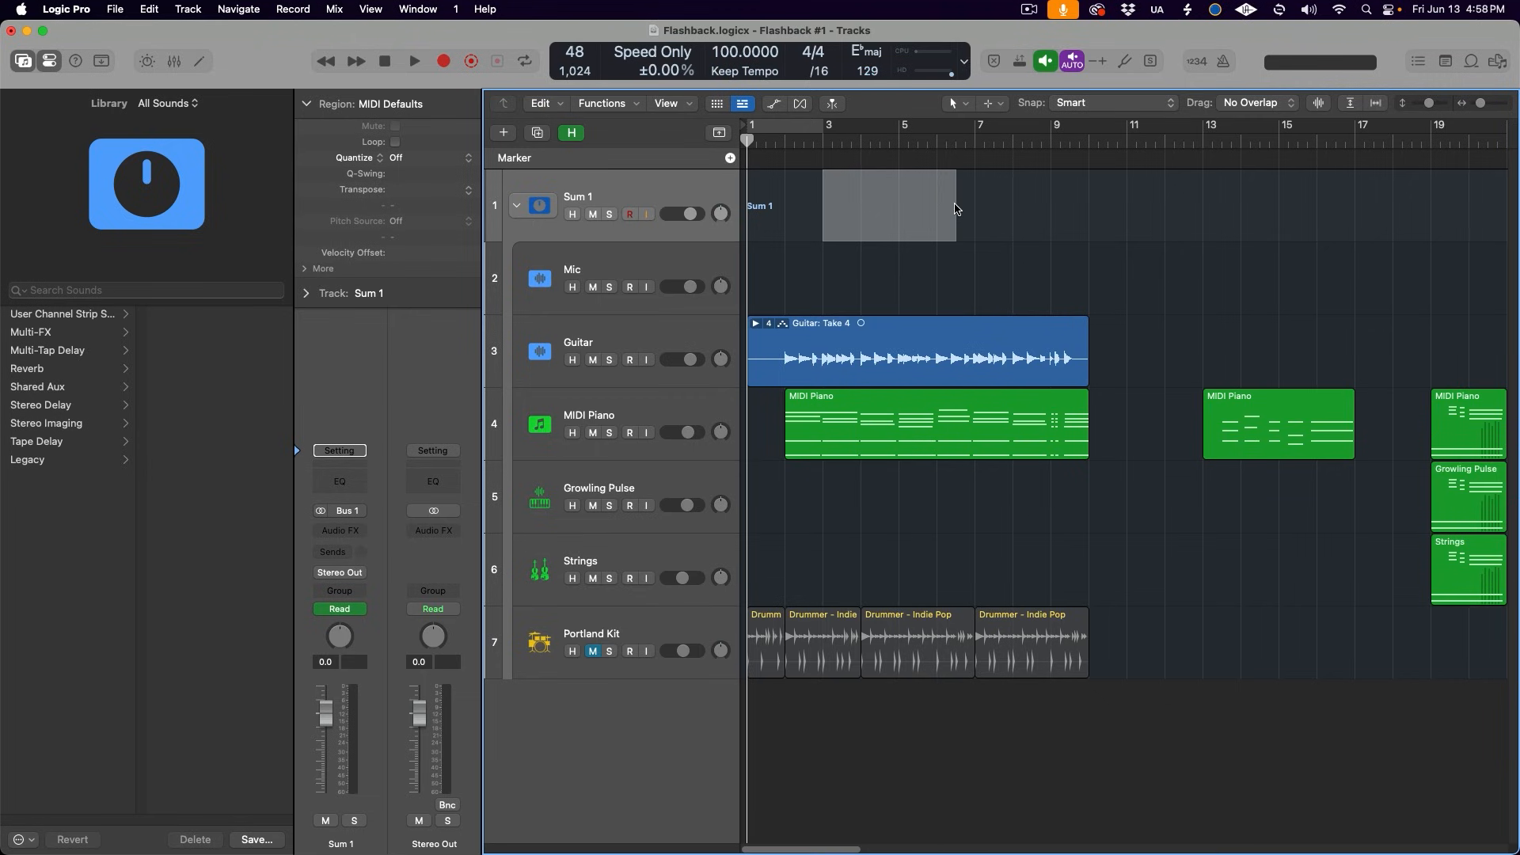
- Create a marker from the marquee selection that starts at bar 3 on the Sum 1 track, and clear the selection
key(shift+alt+apostrophe)
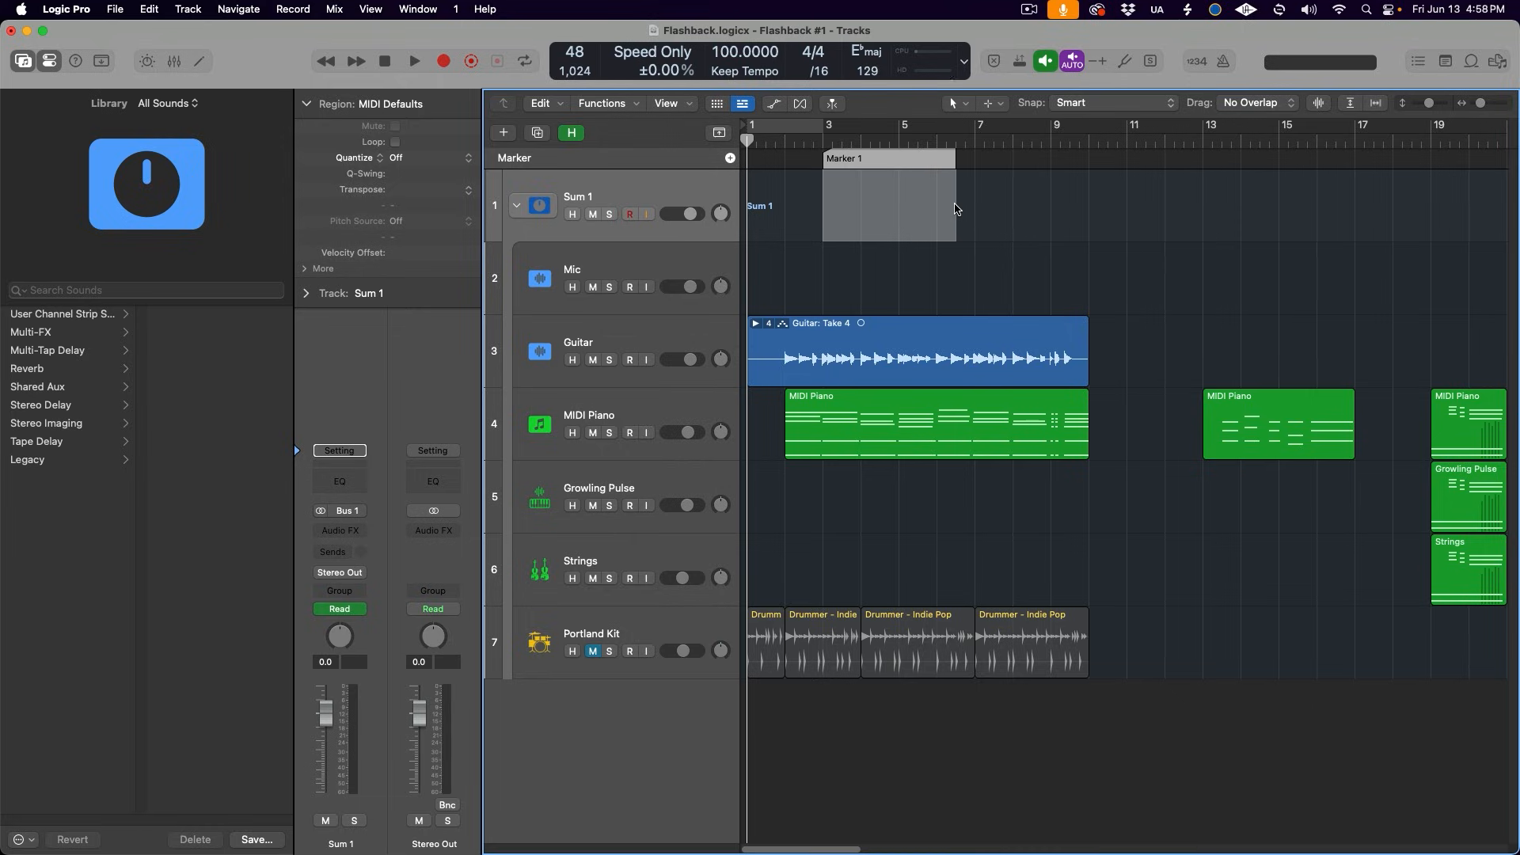
click(1012, 208)
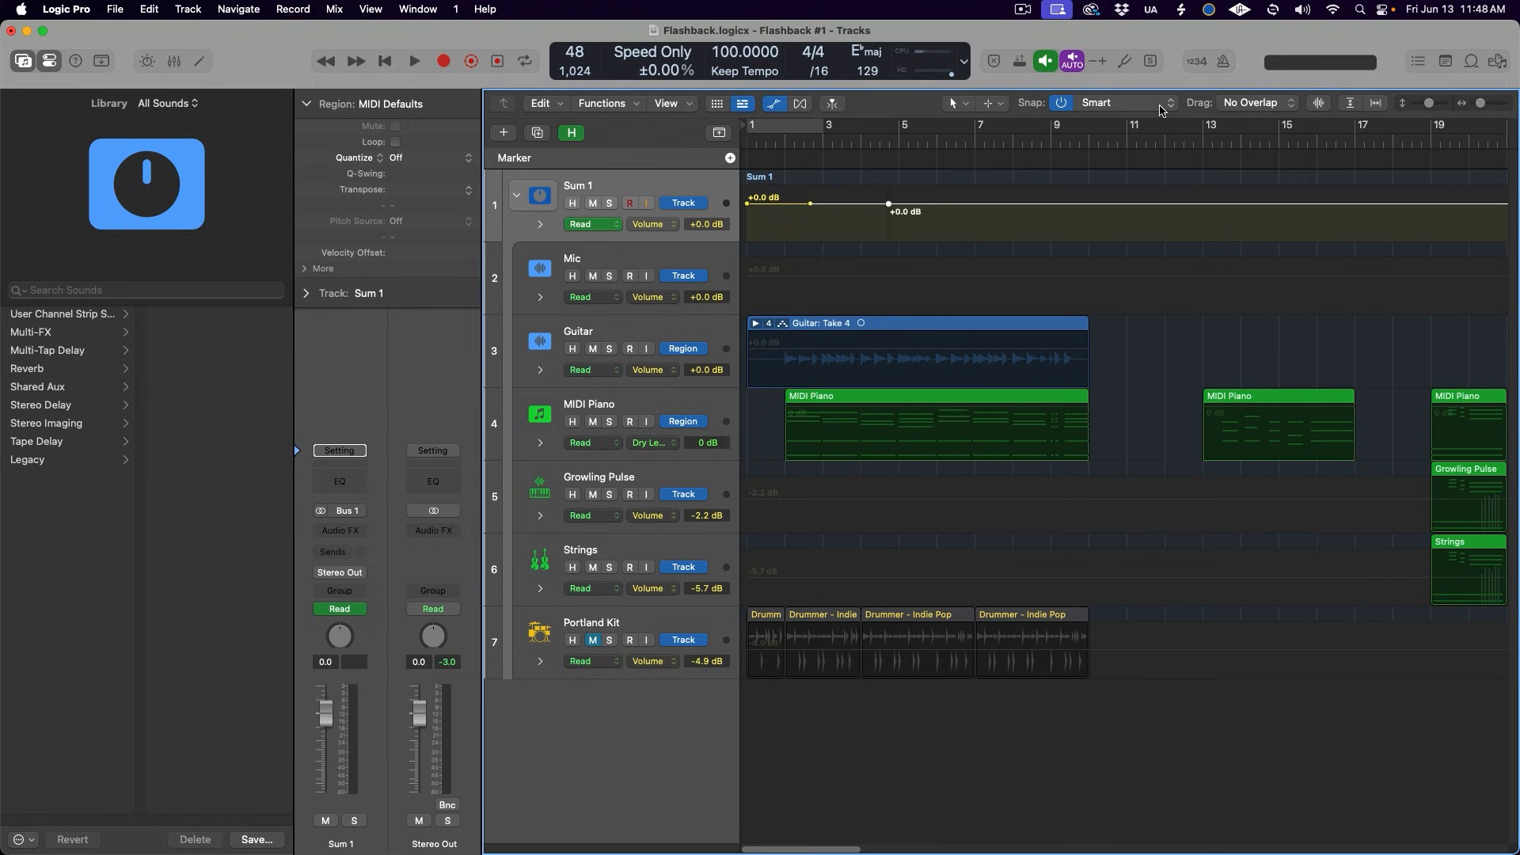
- Activate Snap Automation in the snap options of the Tracks area
click(1161, 111)
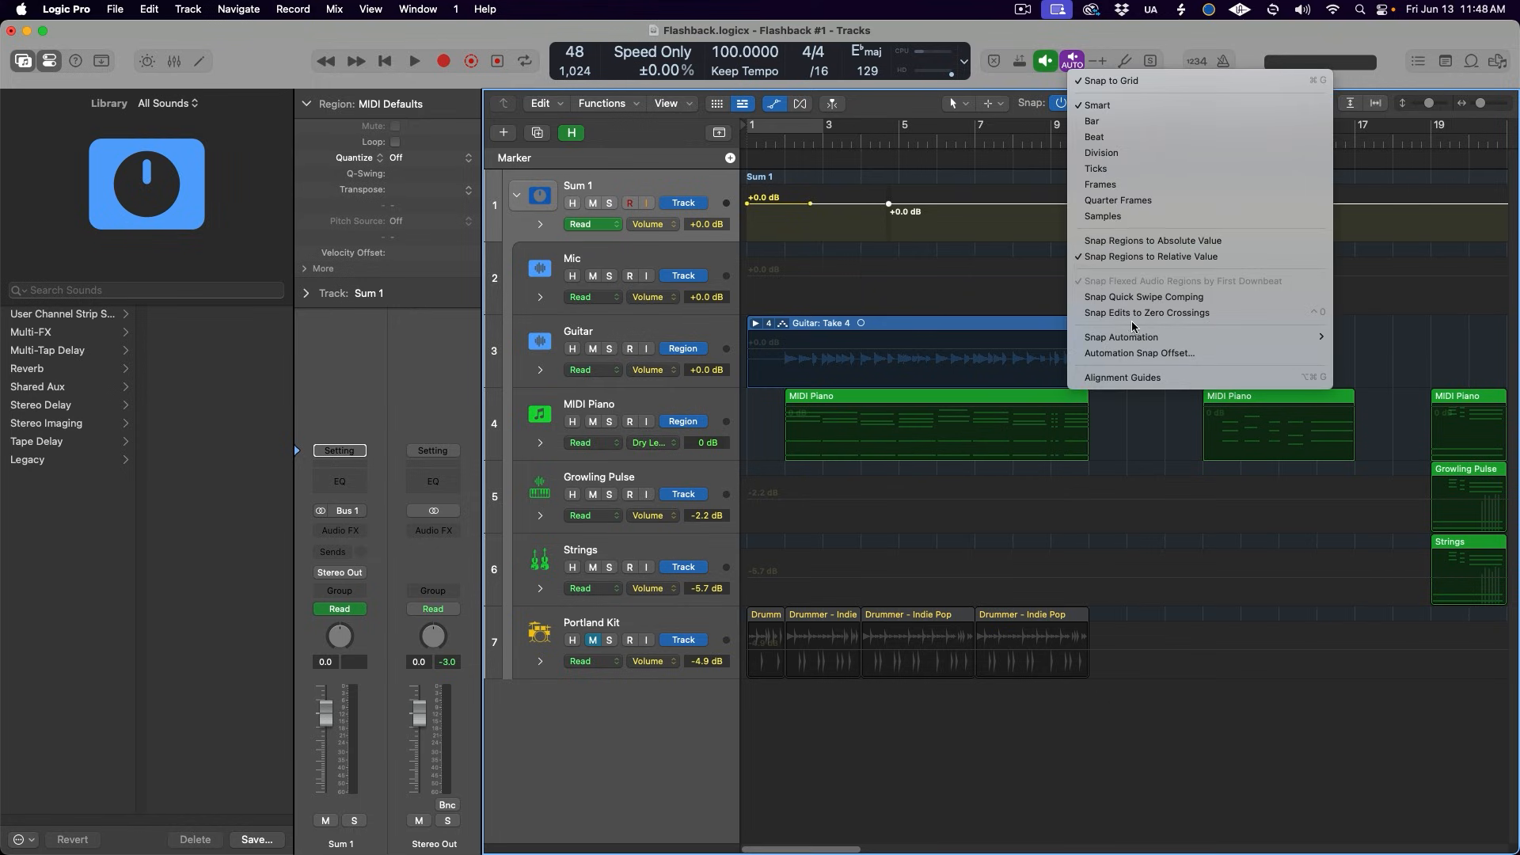
mouse_move(1140, 337)
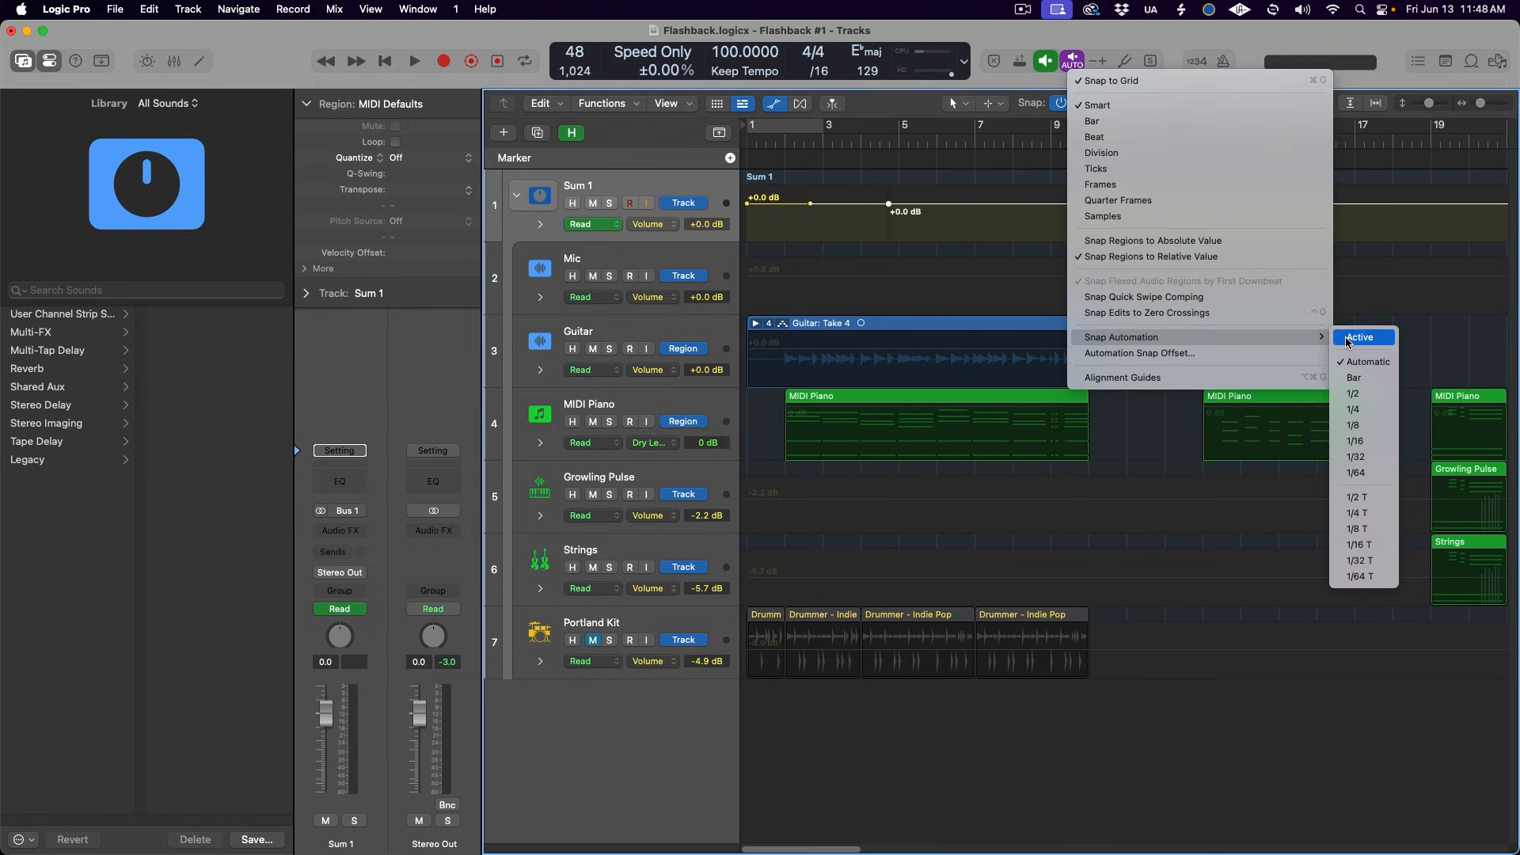
click(1367, 384)
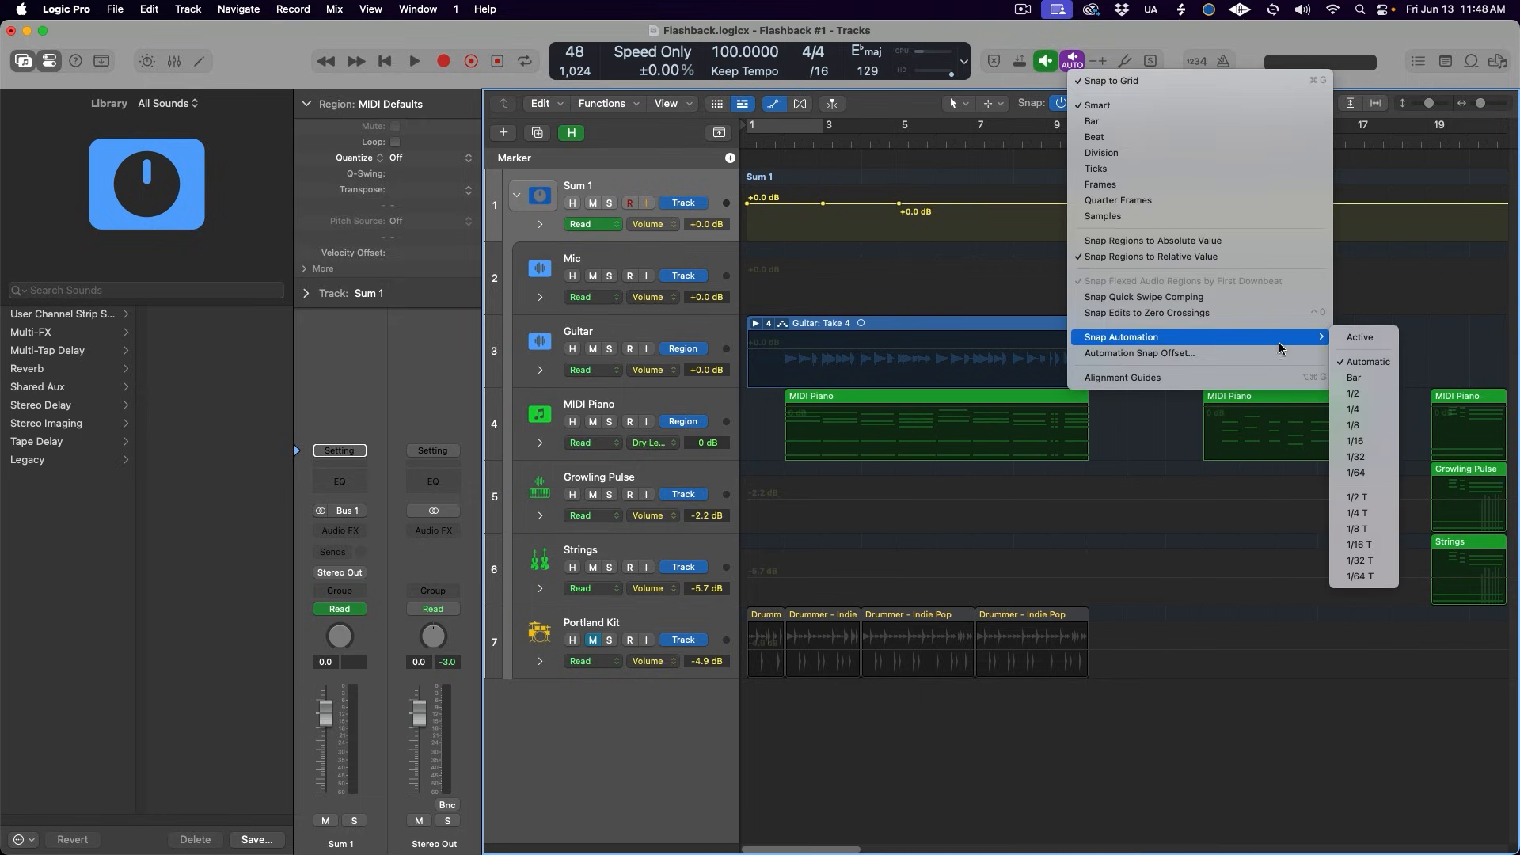
click(1346, 341)
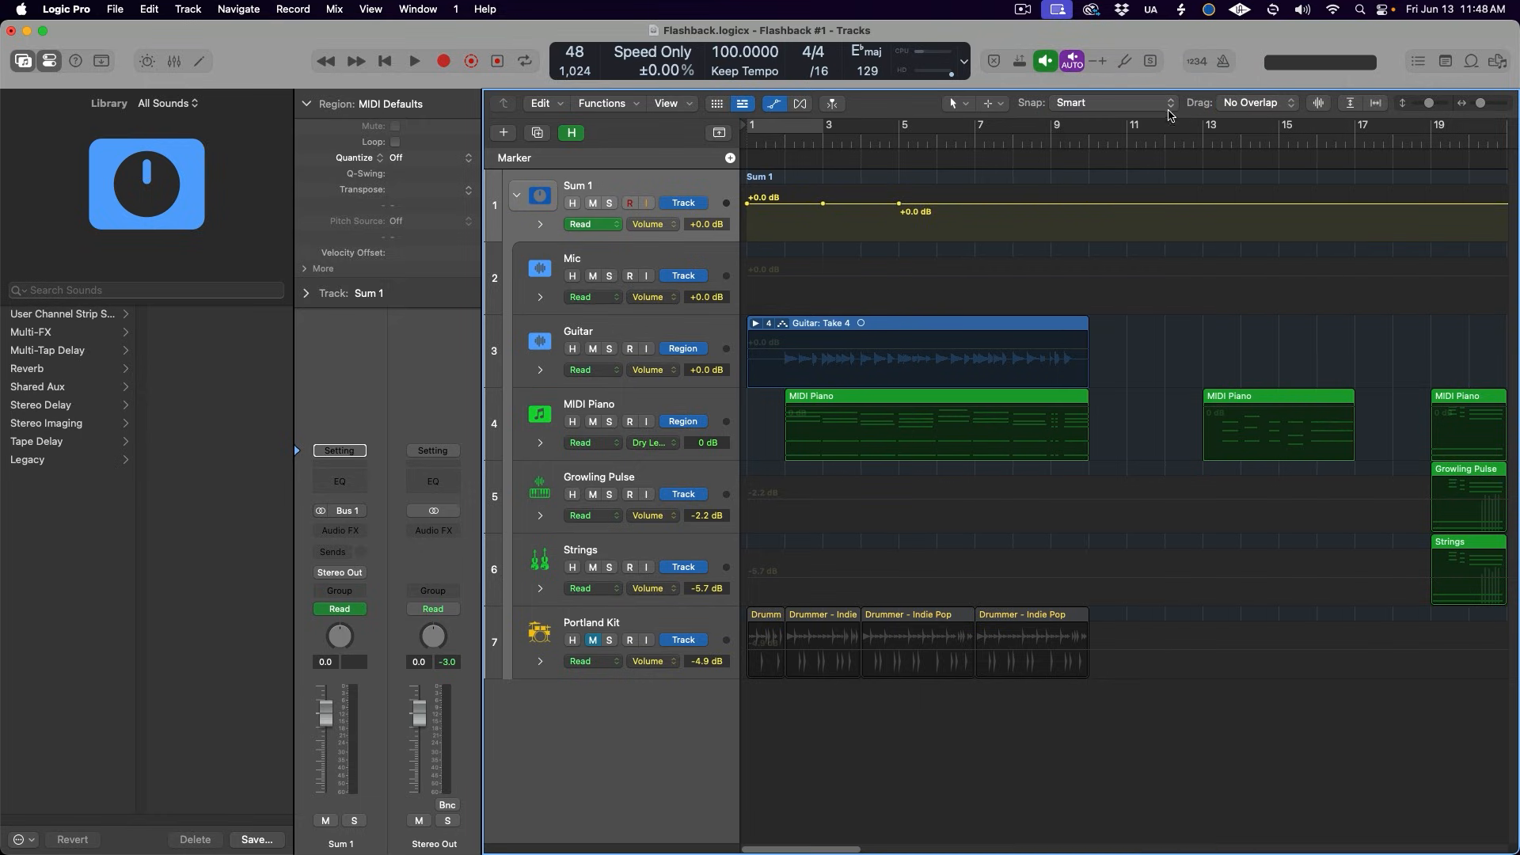
- Set the Snap Automation resolution to Bar
click(1164, 110)
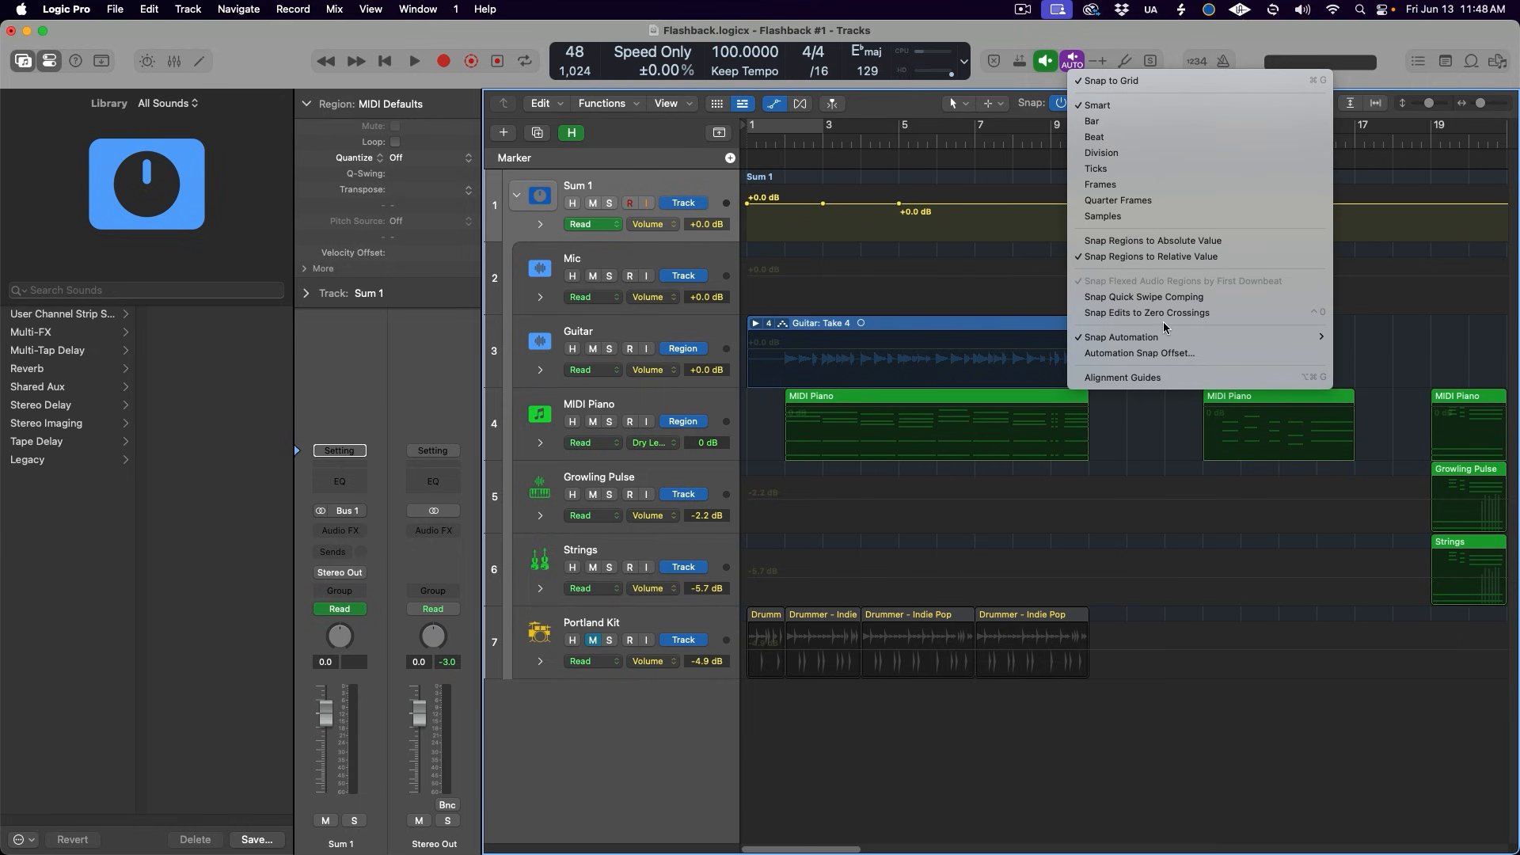
mouse_move(1170, 338)
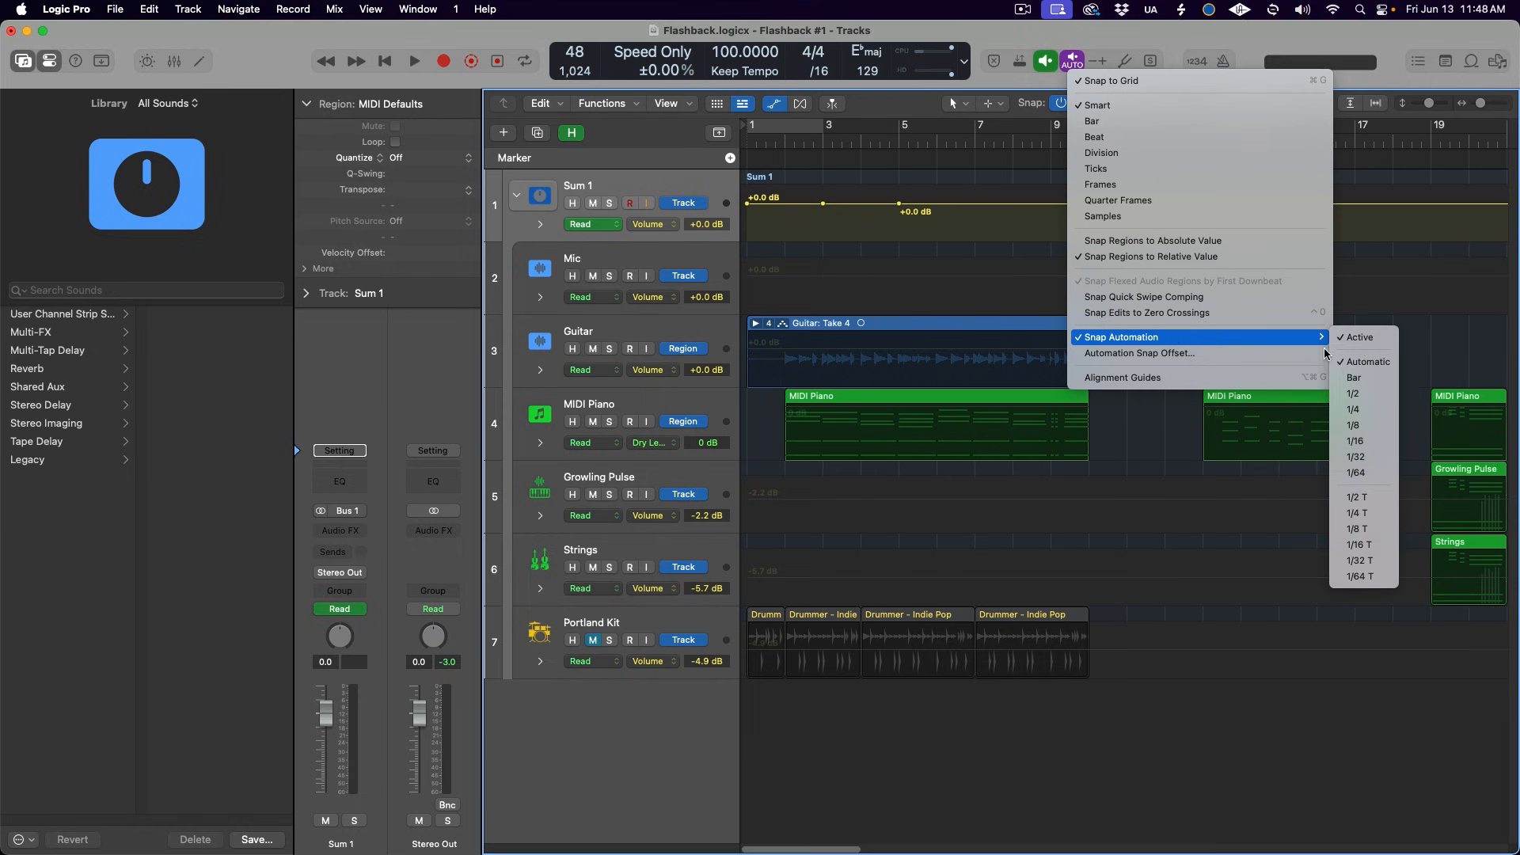
click(1363, 386)
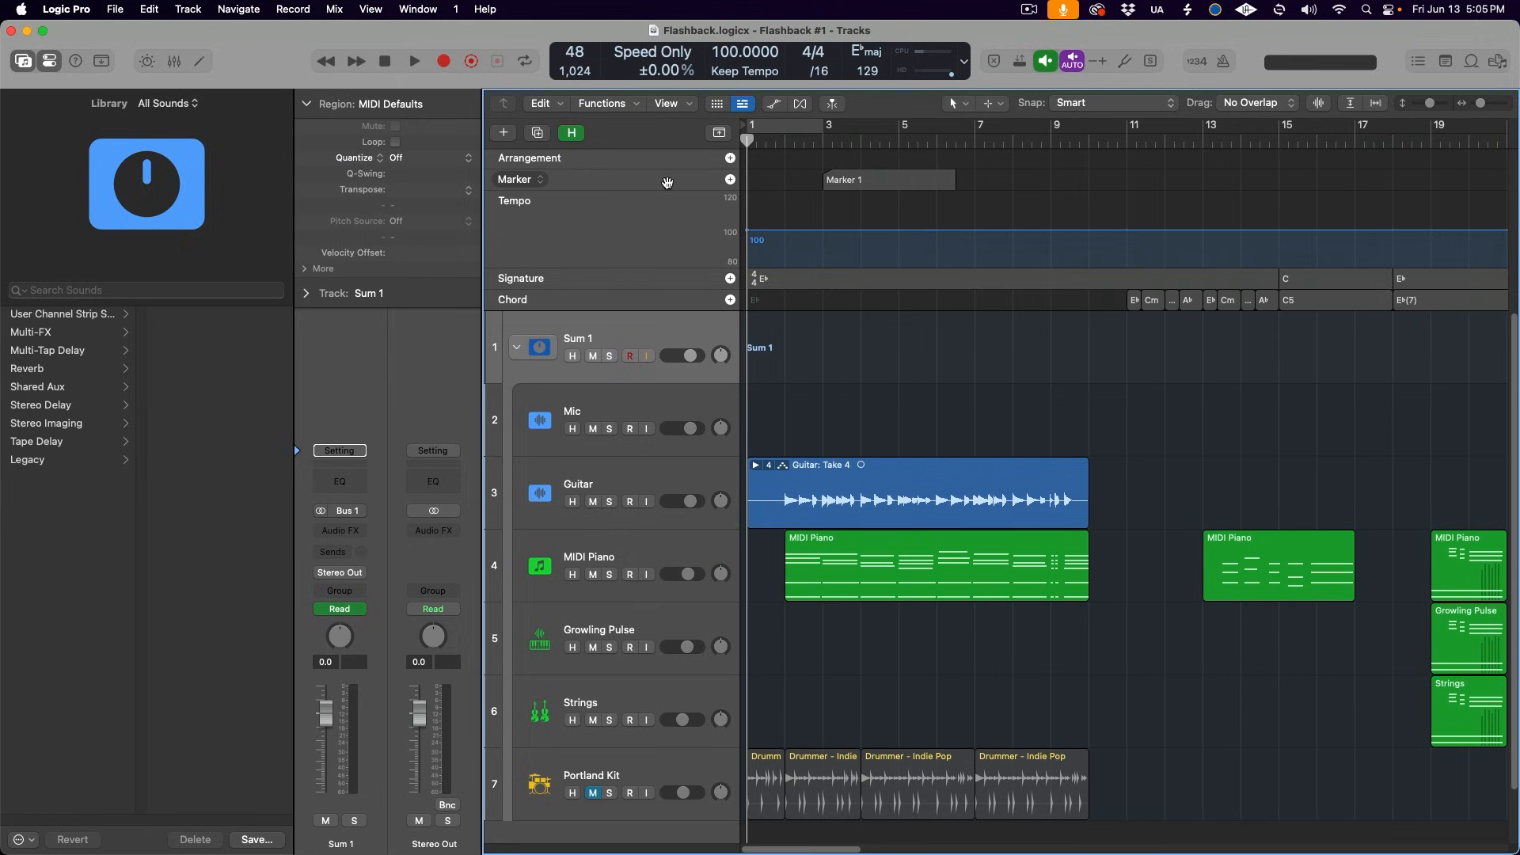
- Display only the Marker track as the single global track, and restore the full set of global tracks
right_click(667, 183)
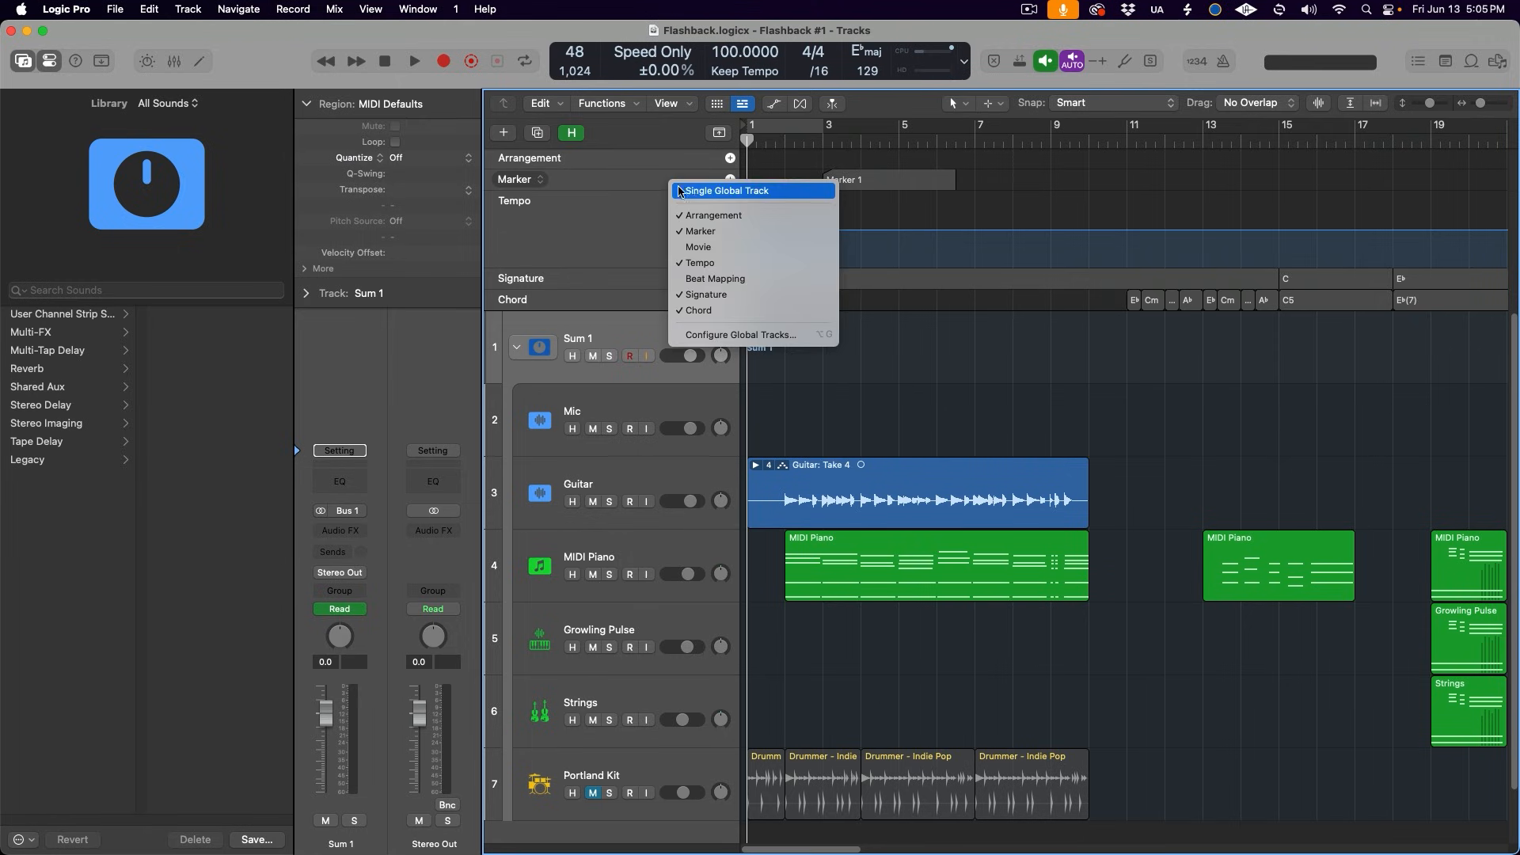
click(684, 188)
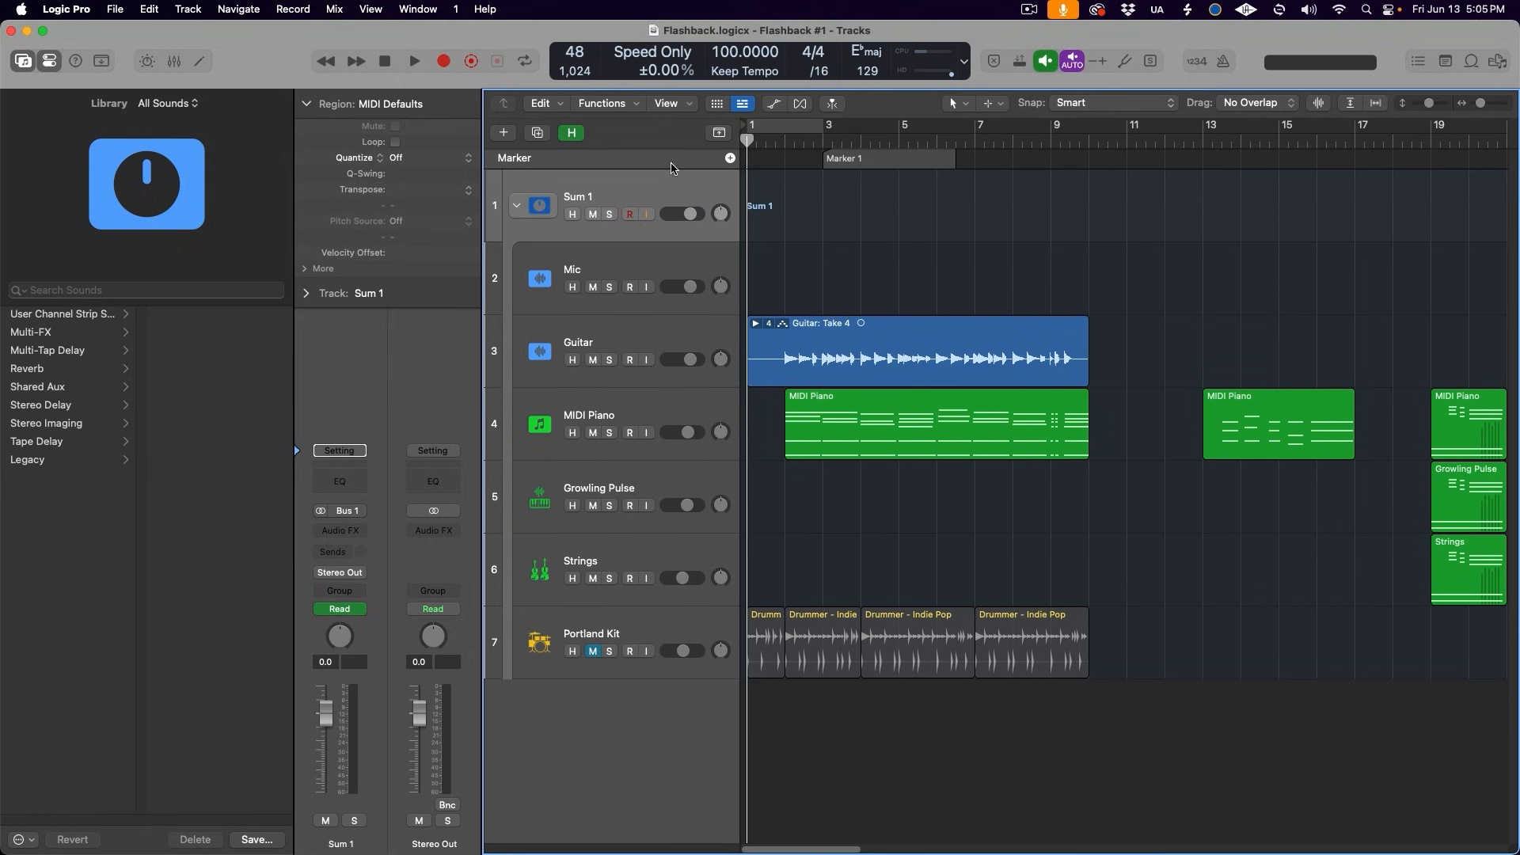
right_click(670, 158)
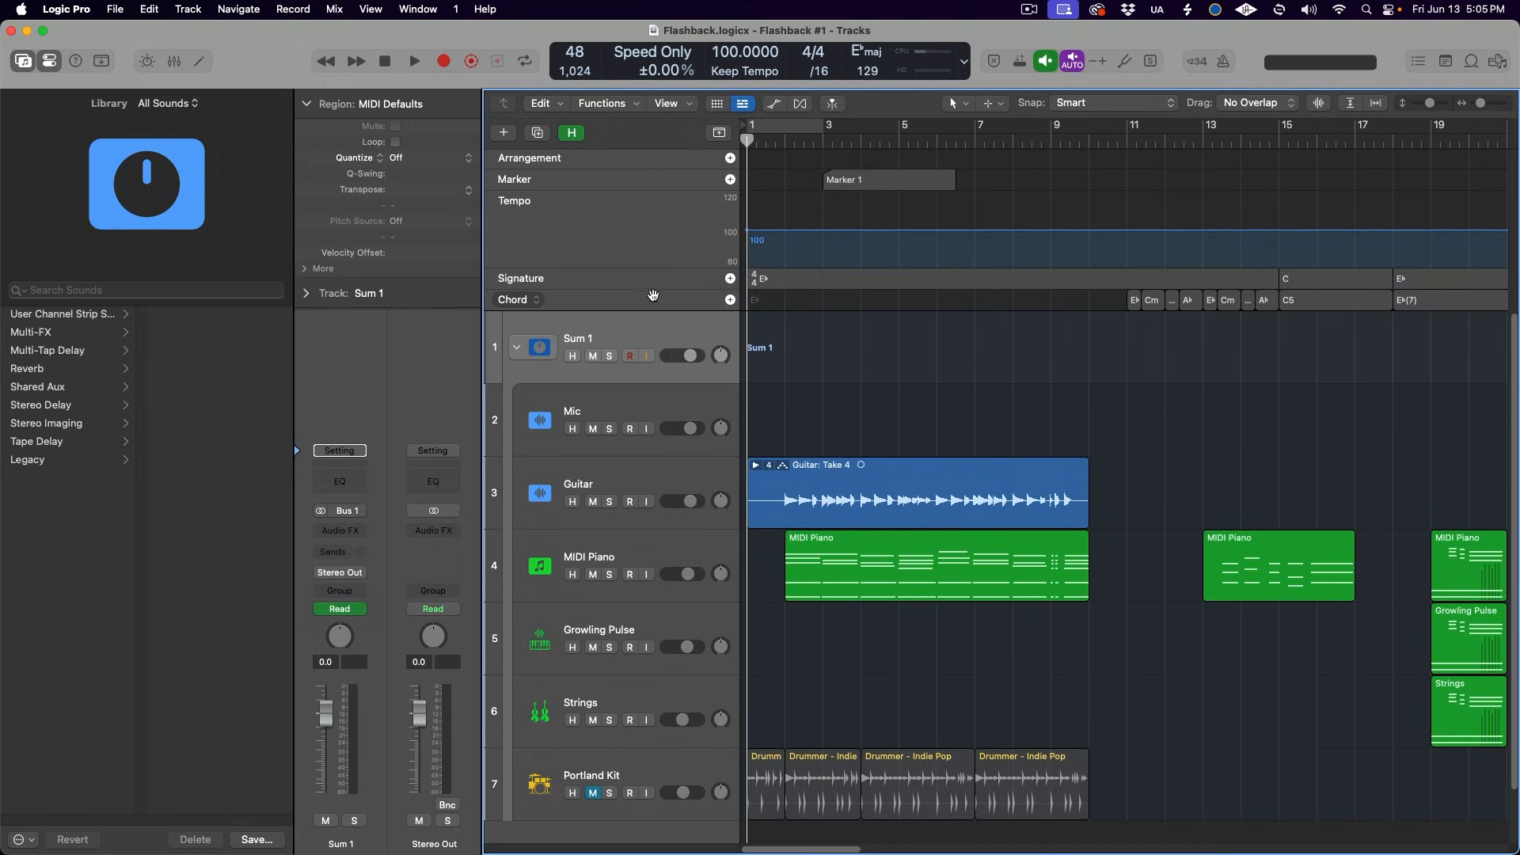
- Turn on Single Global Track from the Chord track and switch the displayed global track to Tempo
right_click(655, 307)
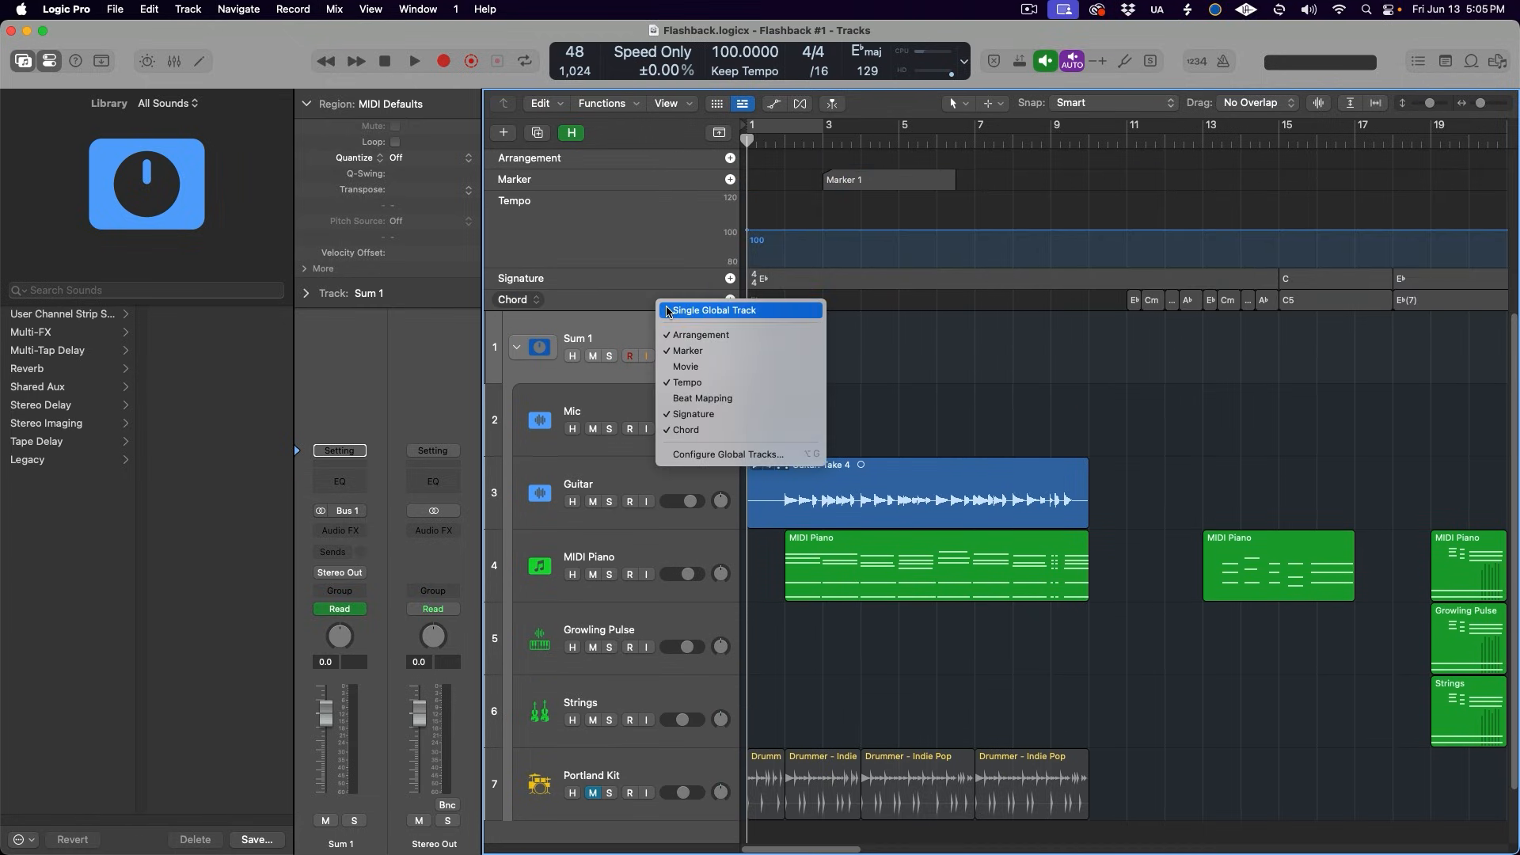
click(668, 310)
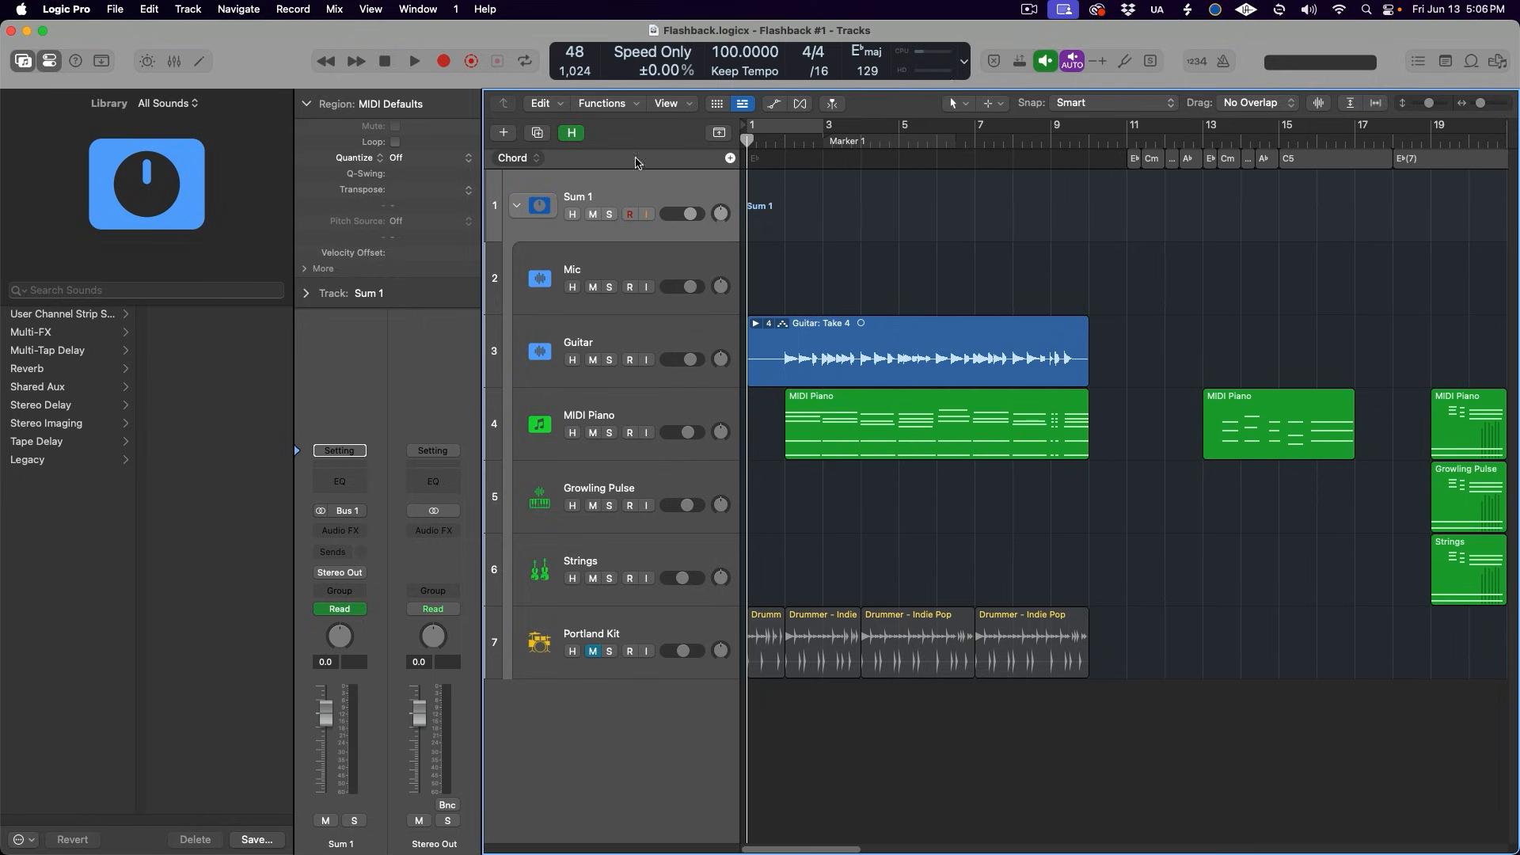
right_click(636, 163)
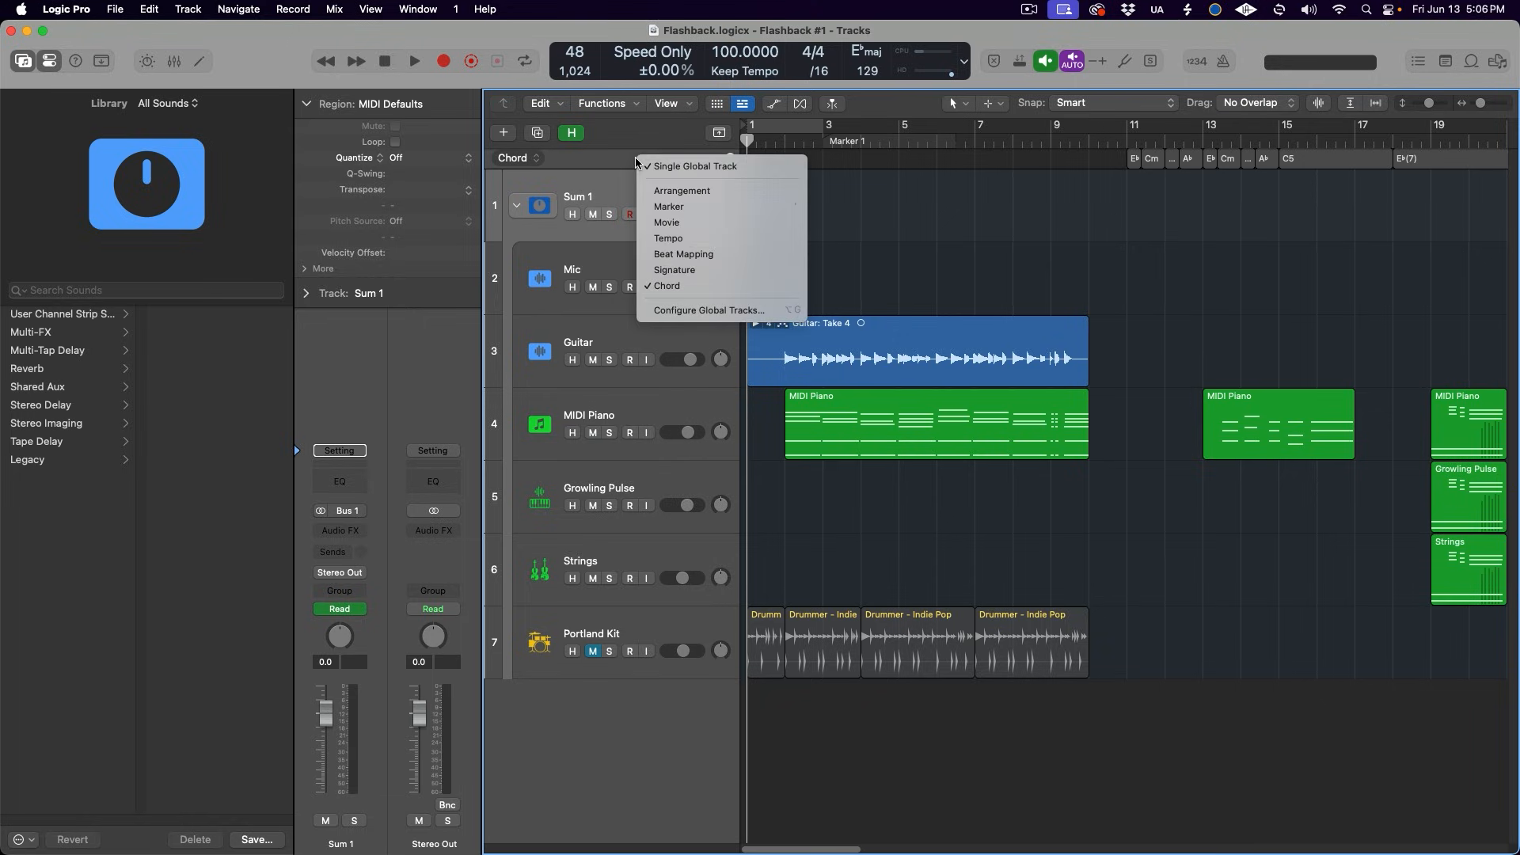
click(669, 238)
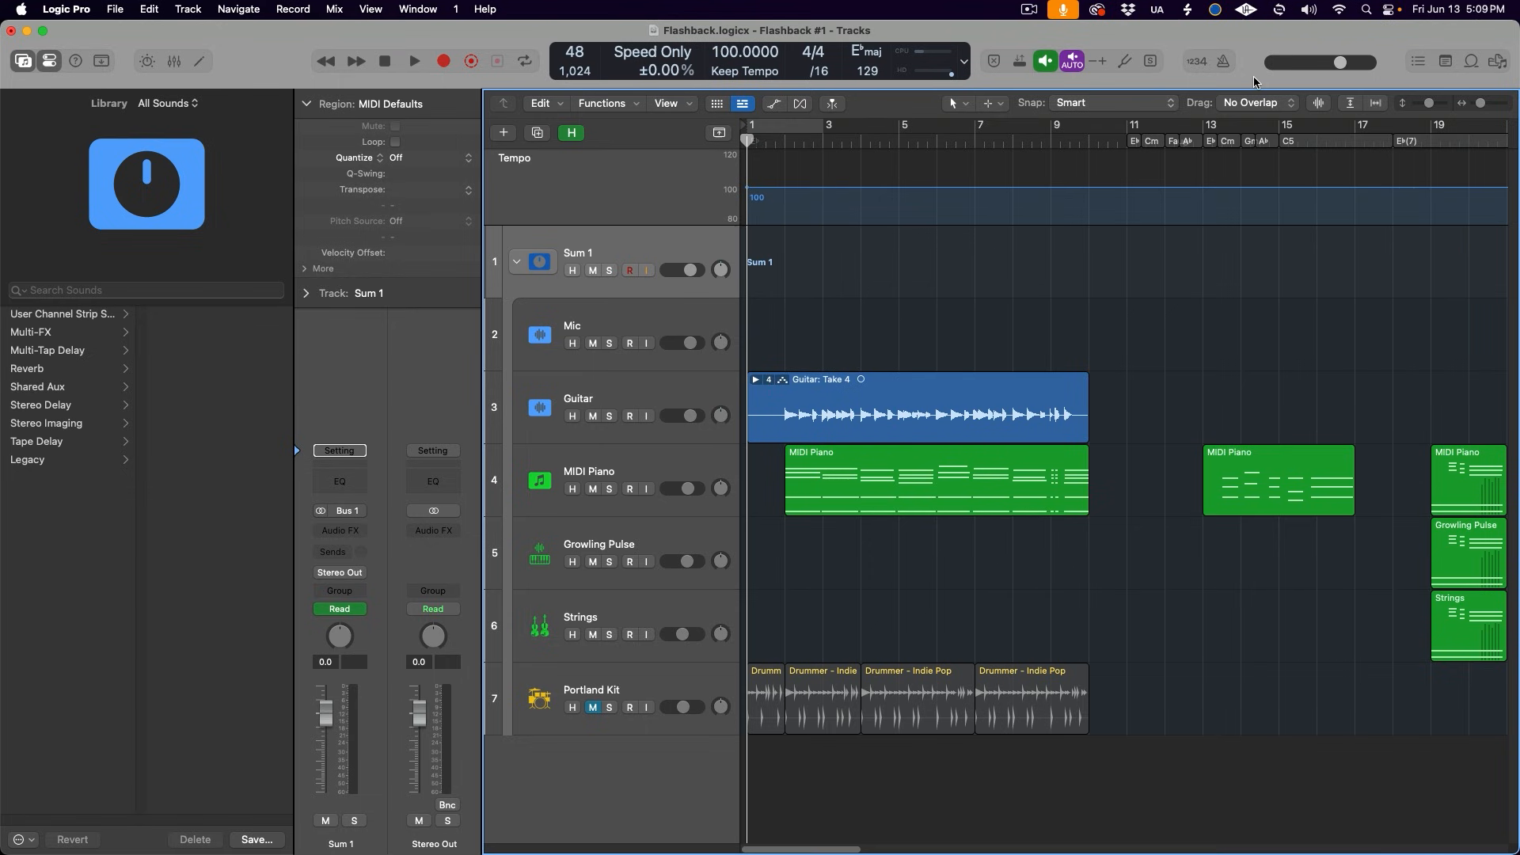
- Customize the control bar to show the Output Meter in place of the Master Volume slider
right_click(1254, 81)
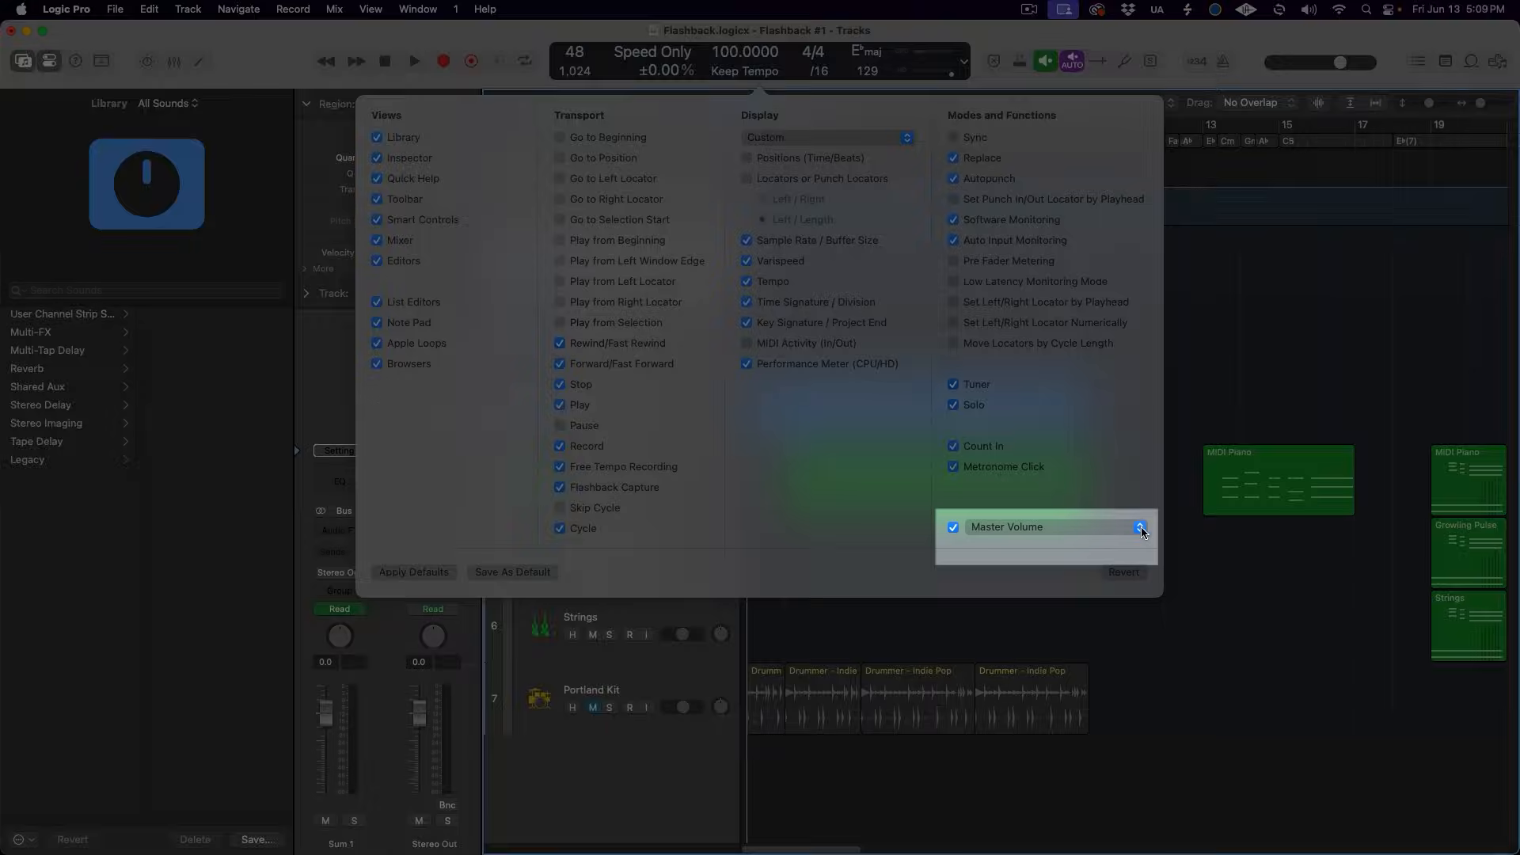
click(1140, 528)
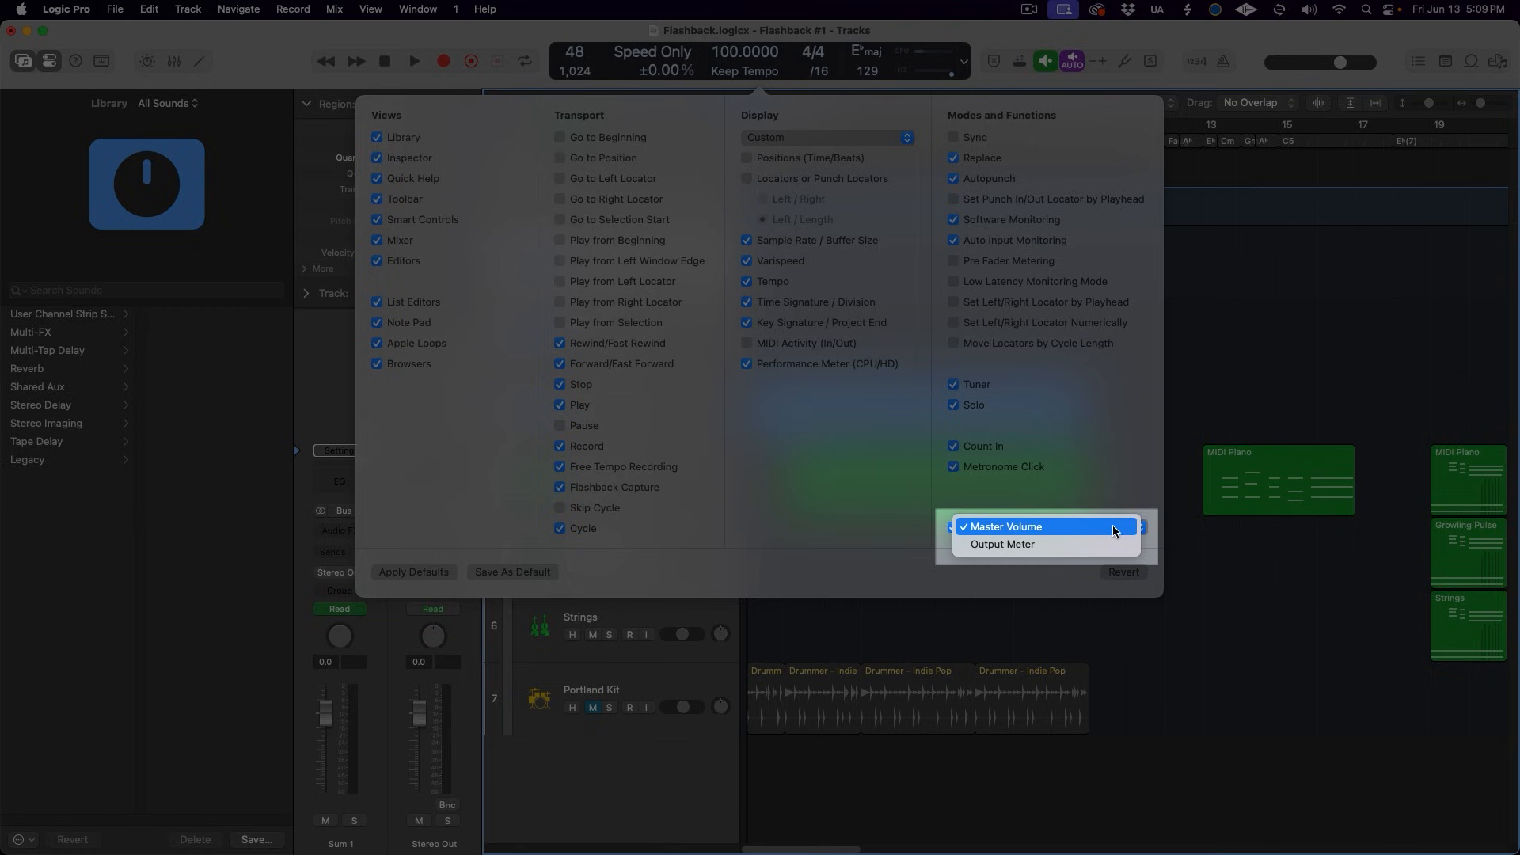
click(1109, 545)
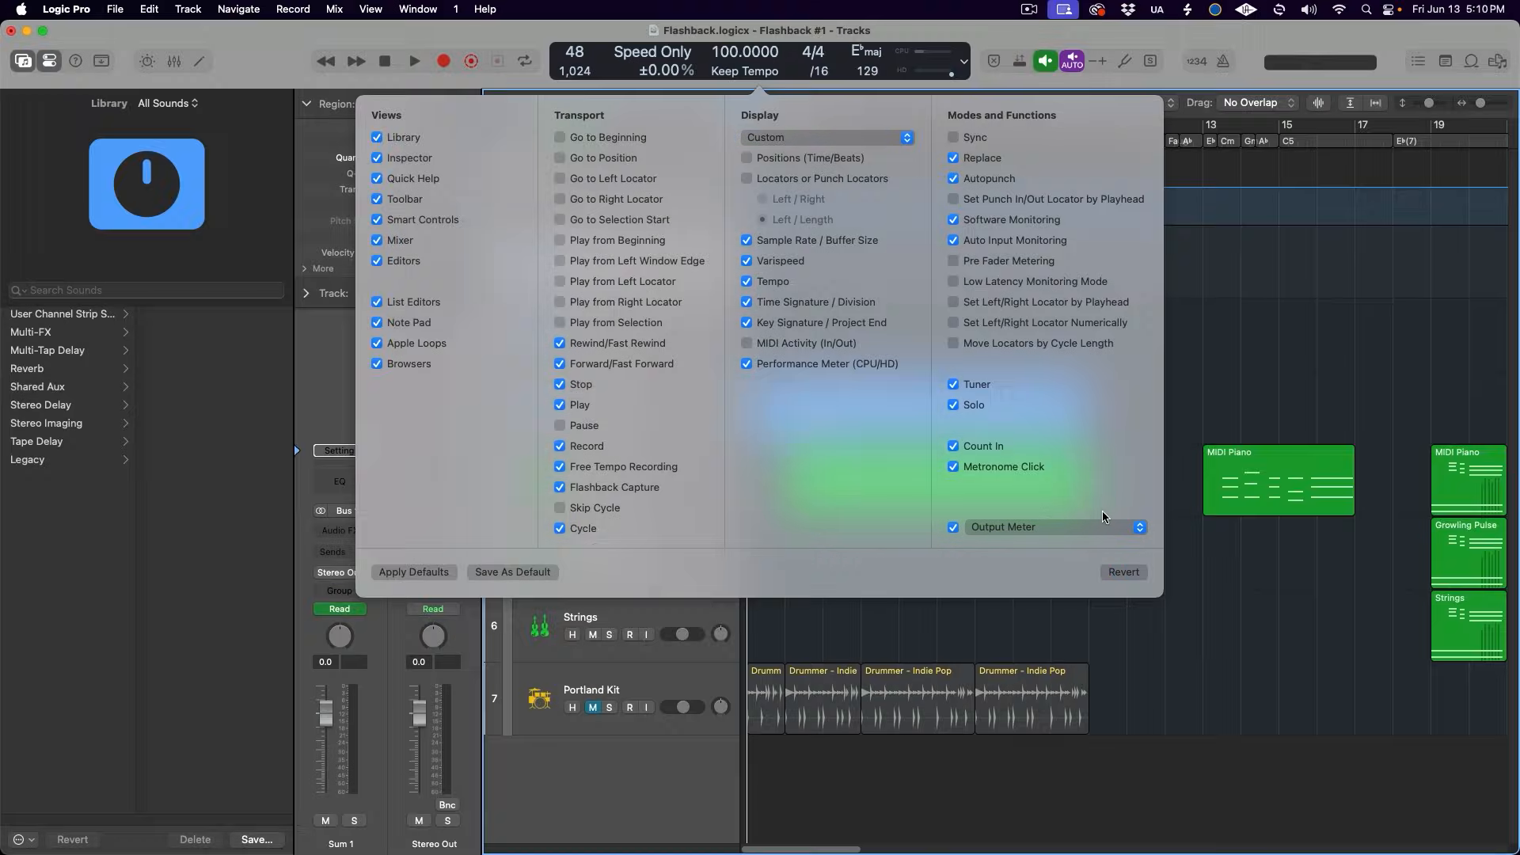
click(1019, 61)
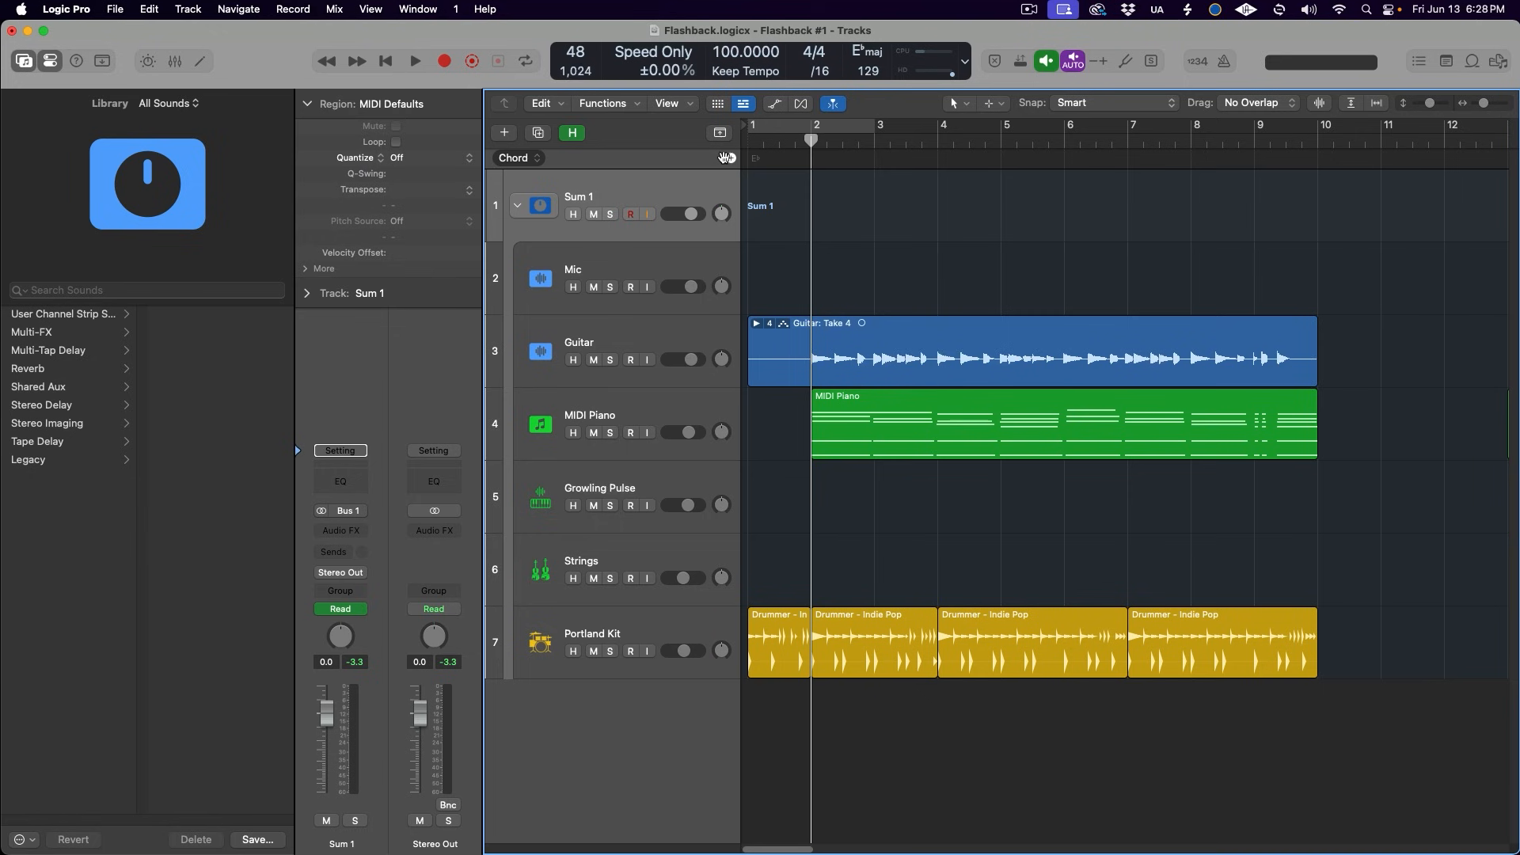
- Add a chord to the Chord track at bar 2 and set its root note to C
click(731, 158)
click(916, 250)
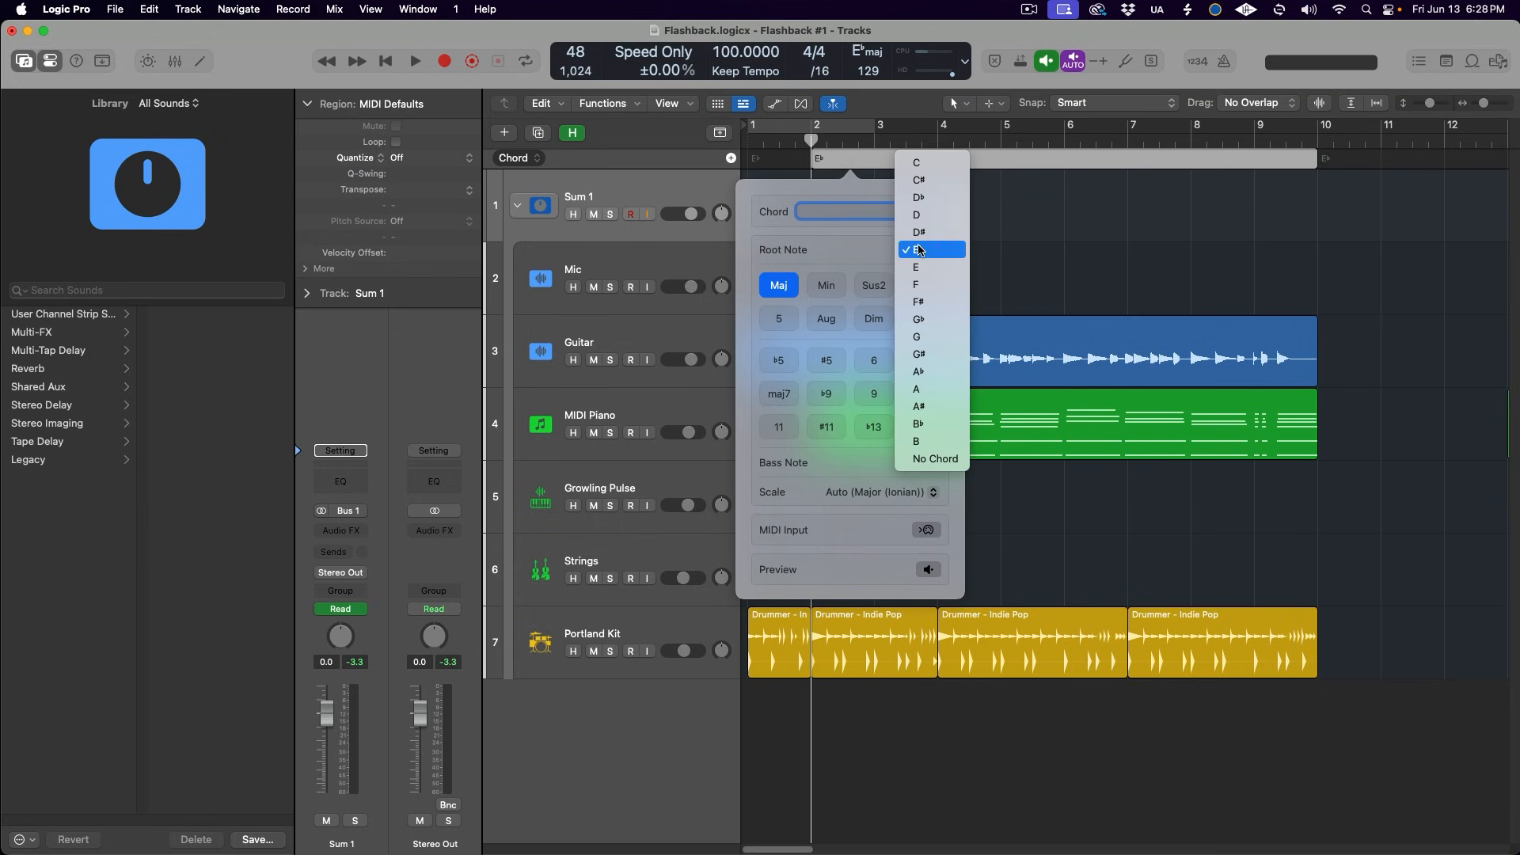
click(924, 169)
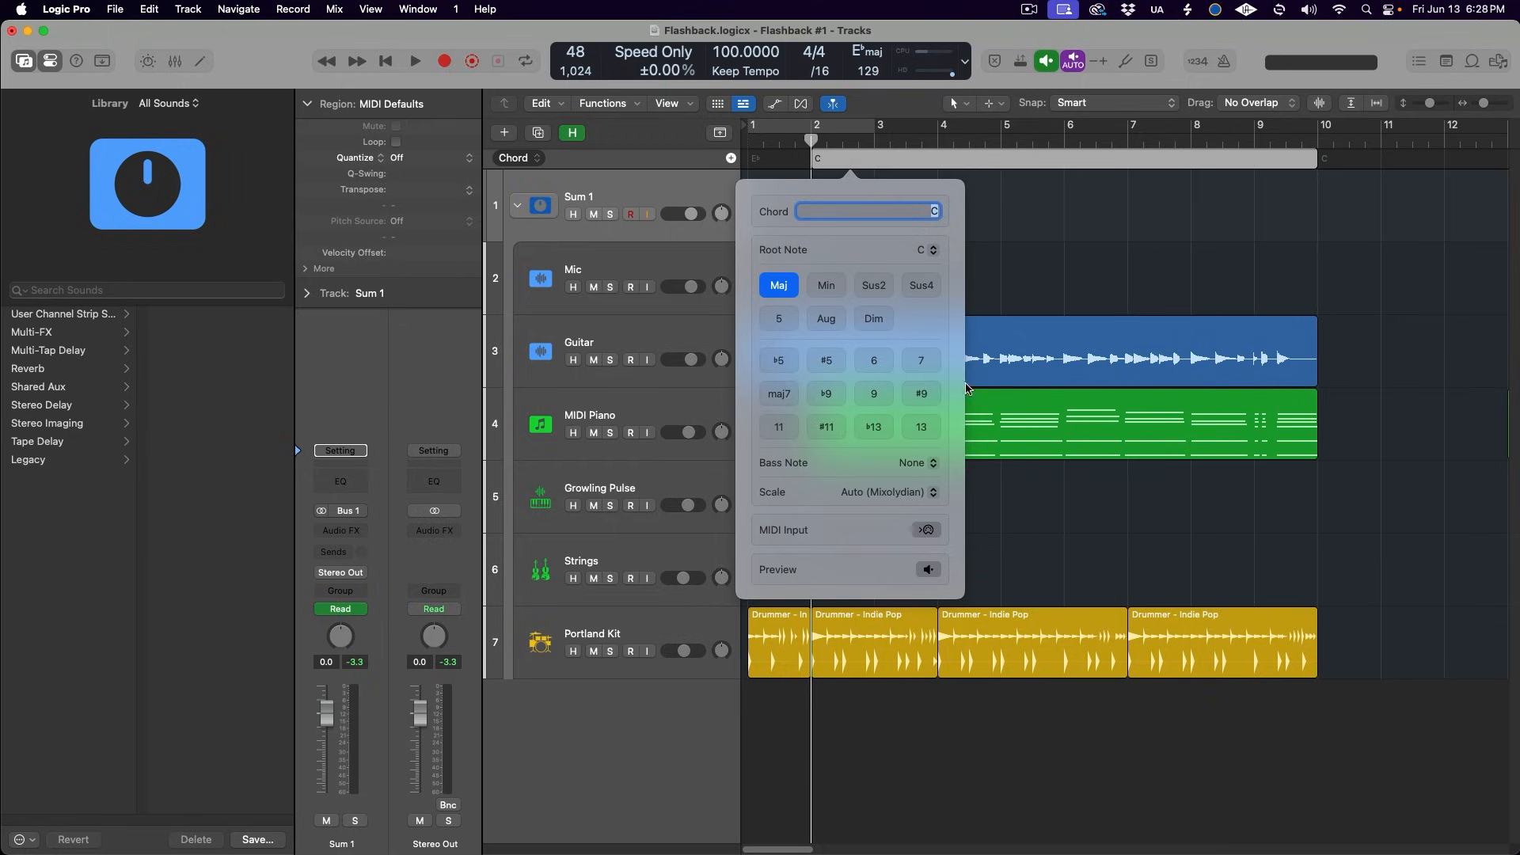
click(1026, 283)
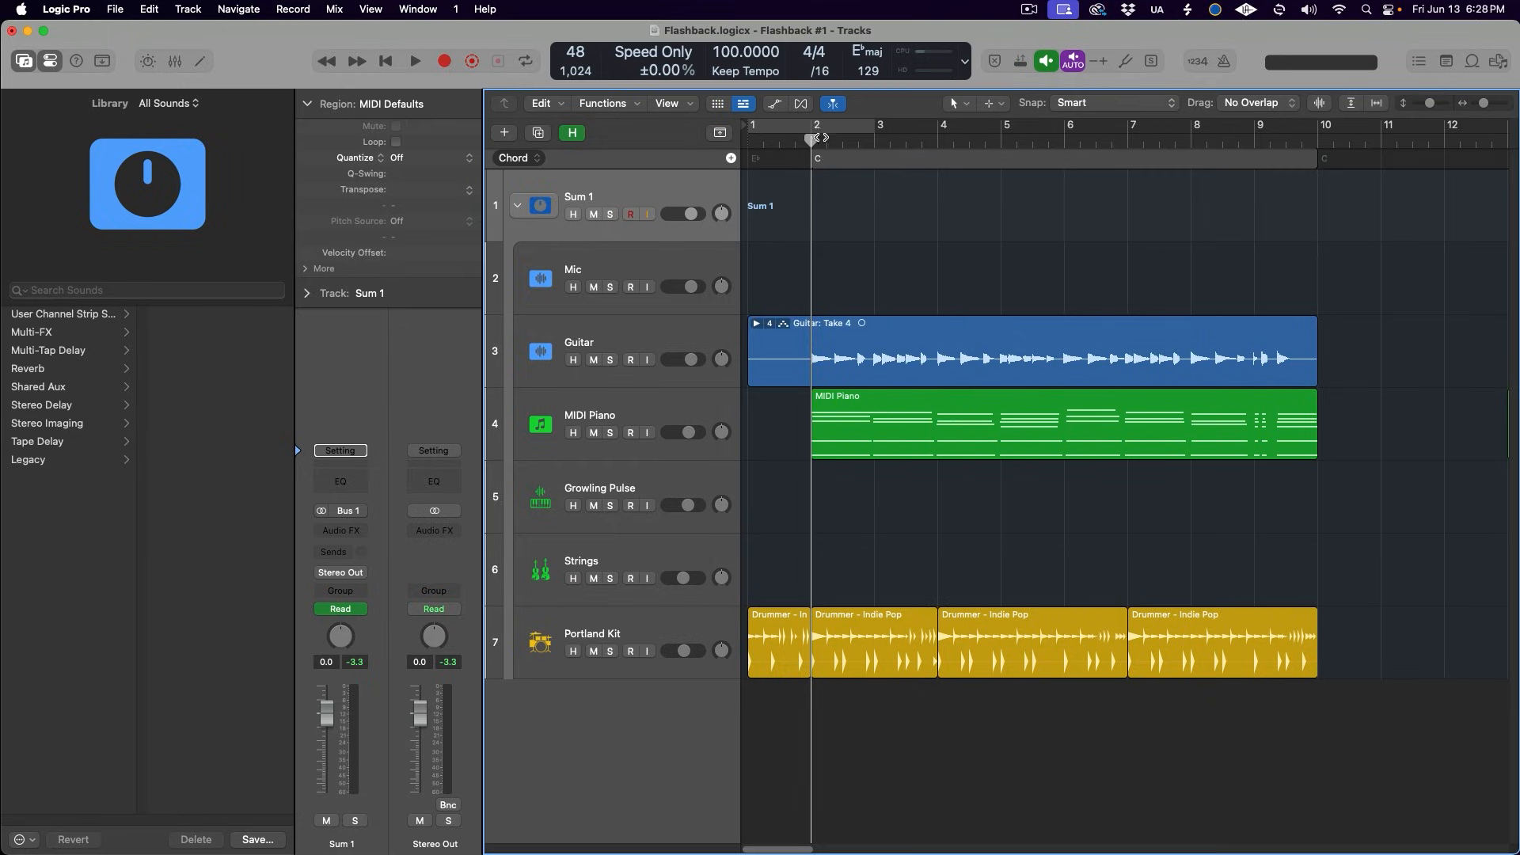
- Move the playhead past the middle of bar 2 and add an F7 chord there in the Chord track
drag(816, 138, 849, 136)
click(731, 157)
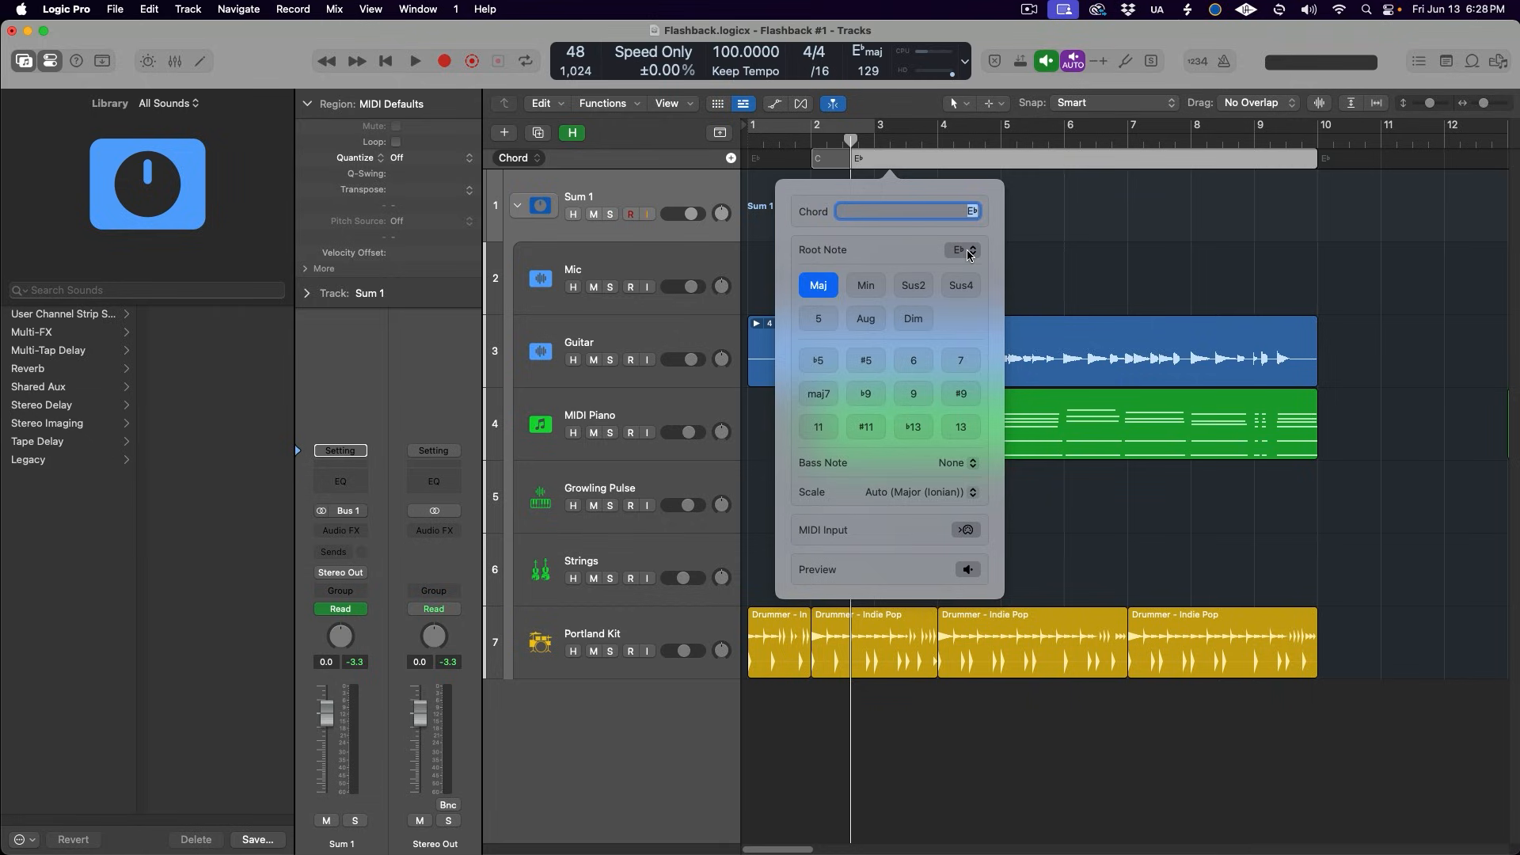
click(966, 248)
click(962, 283)
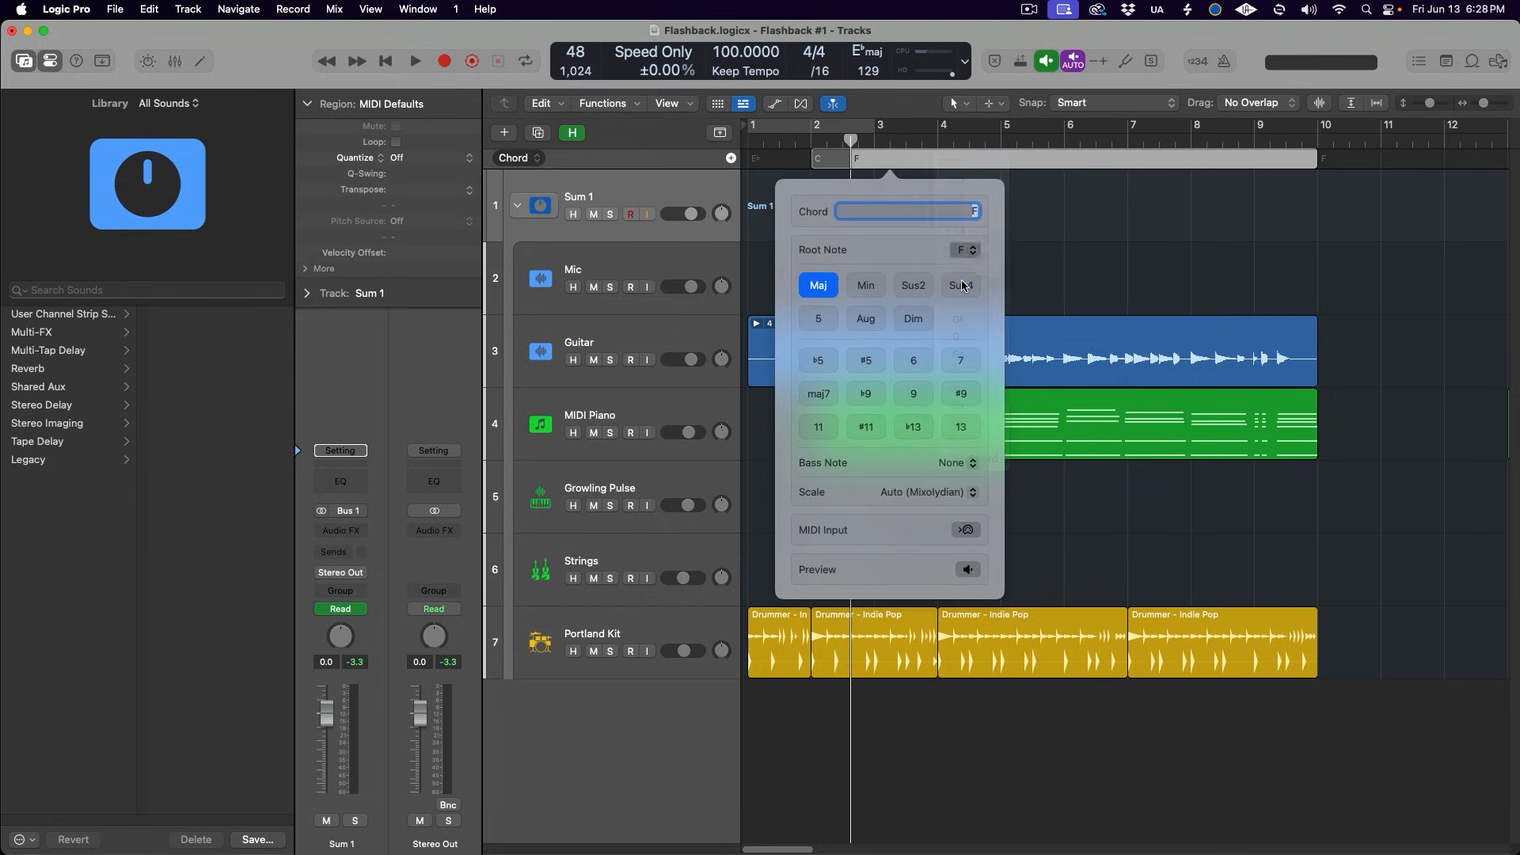
click(962, 360)
click(1069, 240)
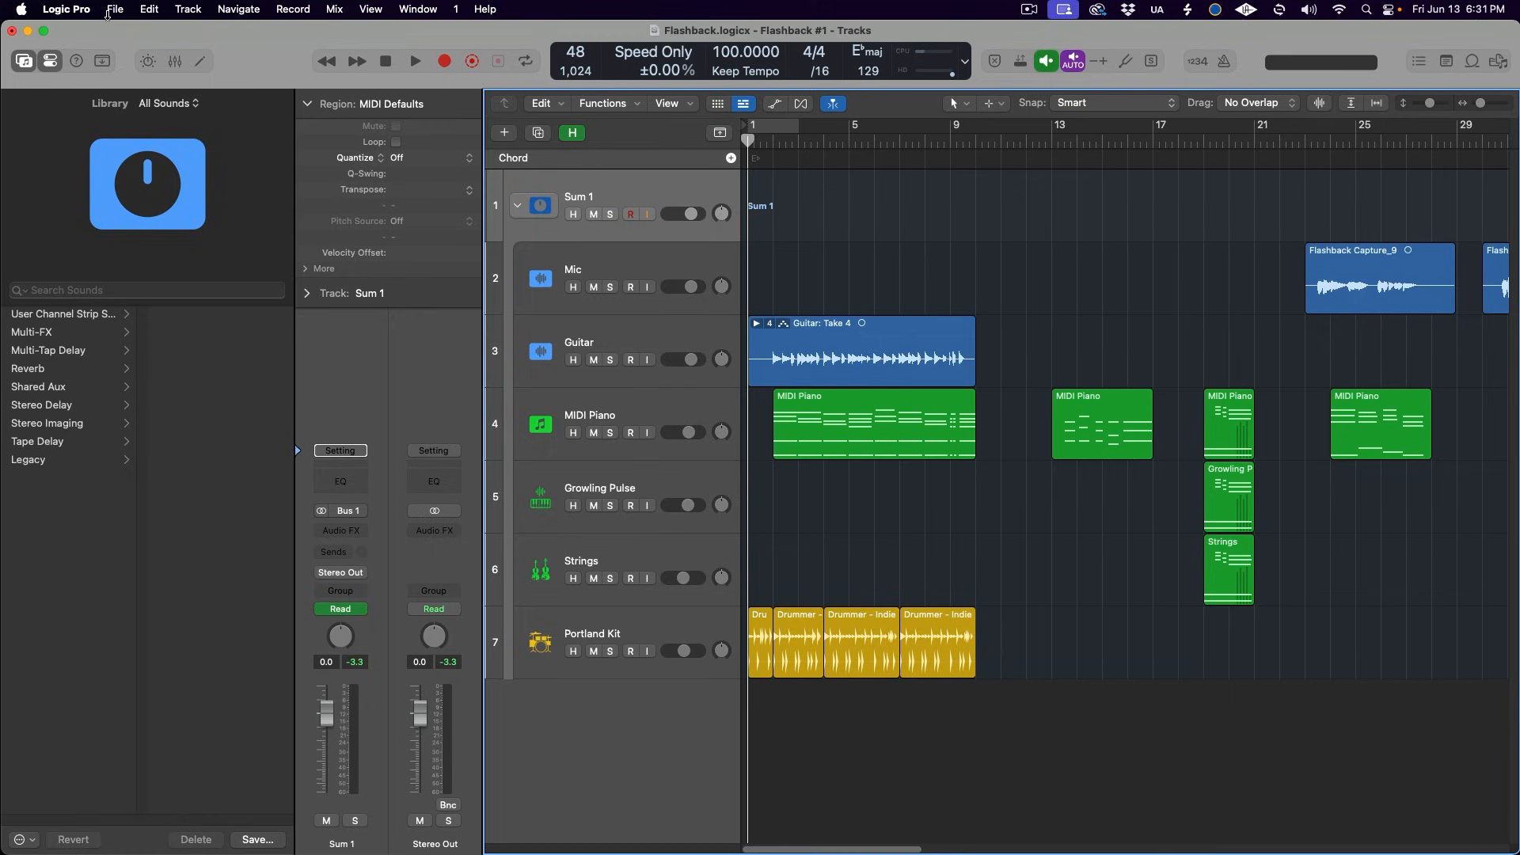
- Open the Version 11 Testing Logic project for import, using its Version 11 Testing project alternative
click(114, 8)
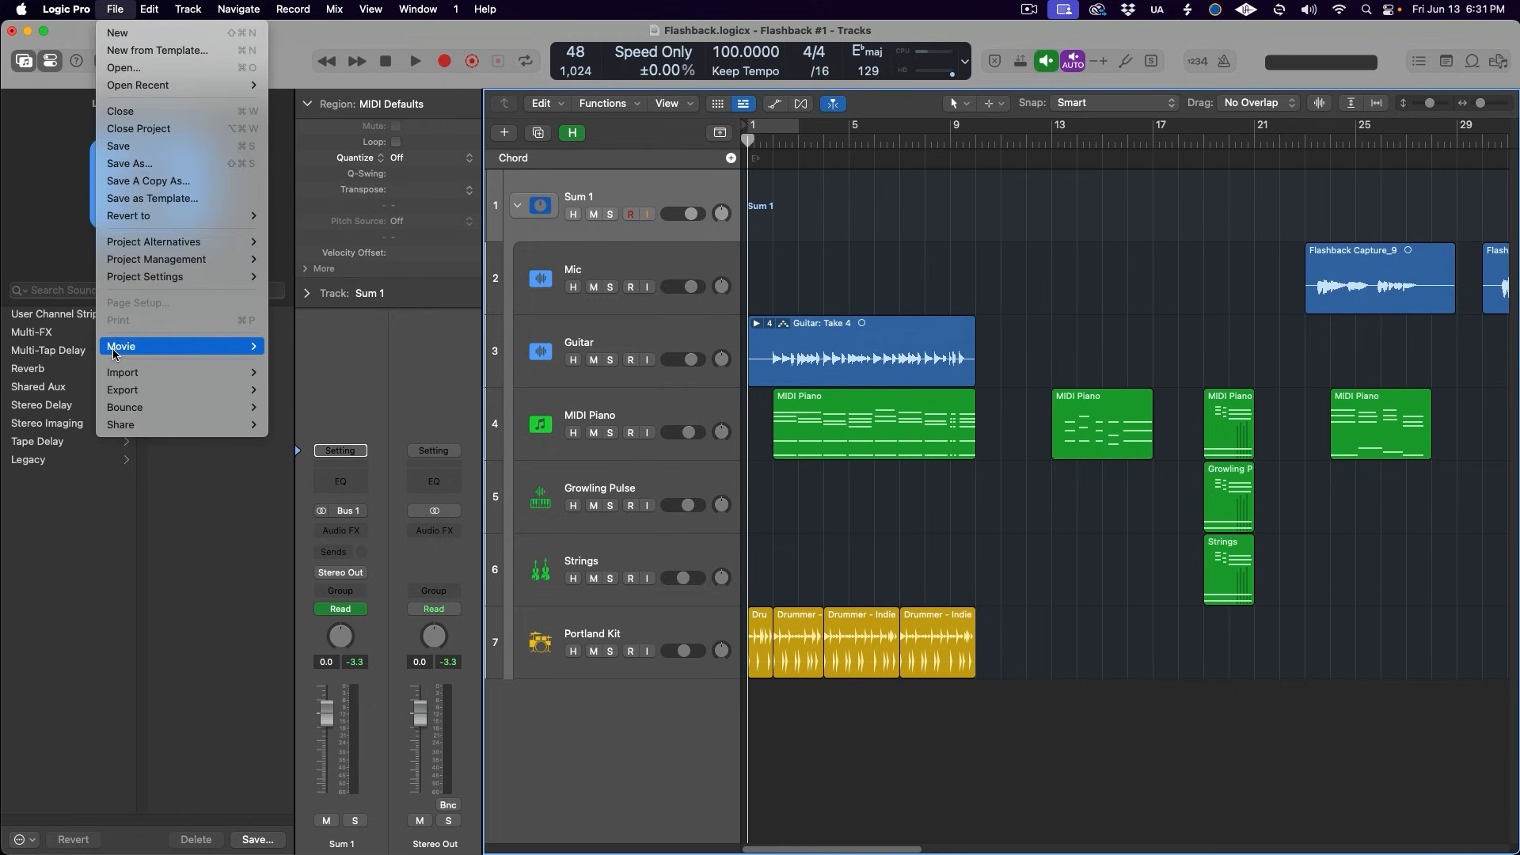
mouse_move(117, 371)
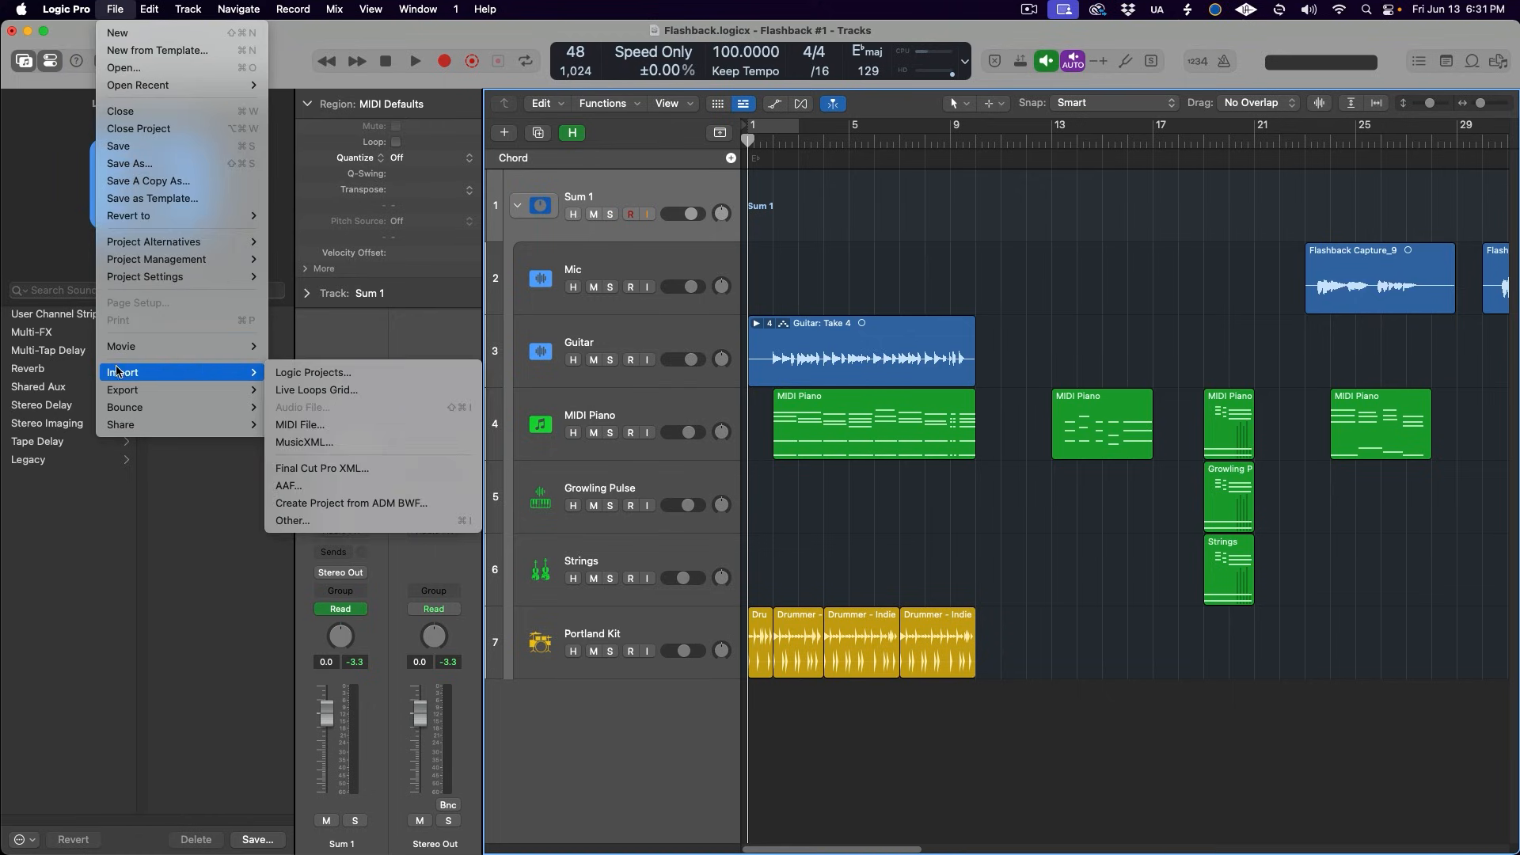
click(368, 372)
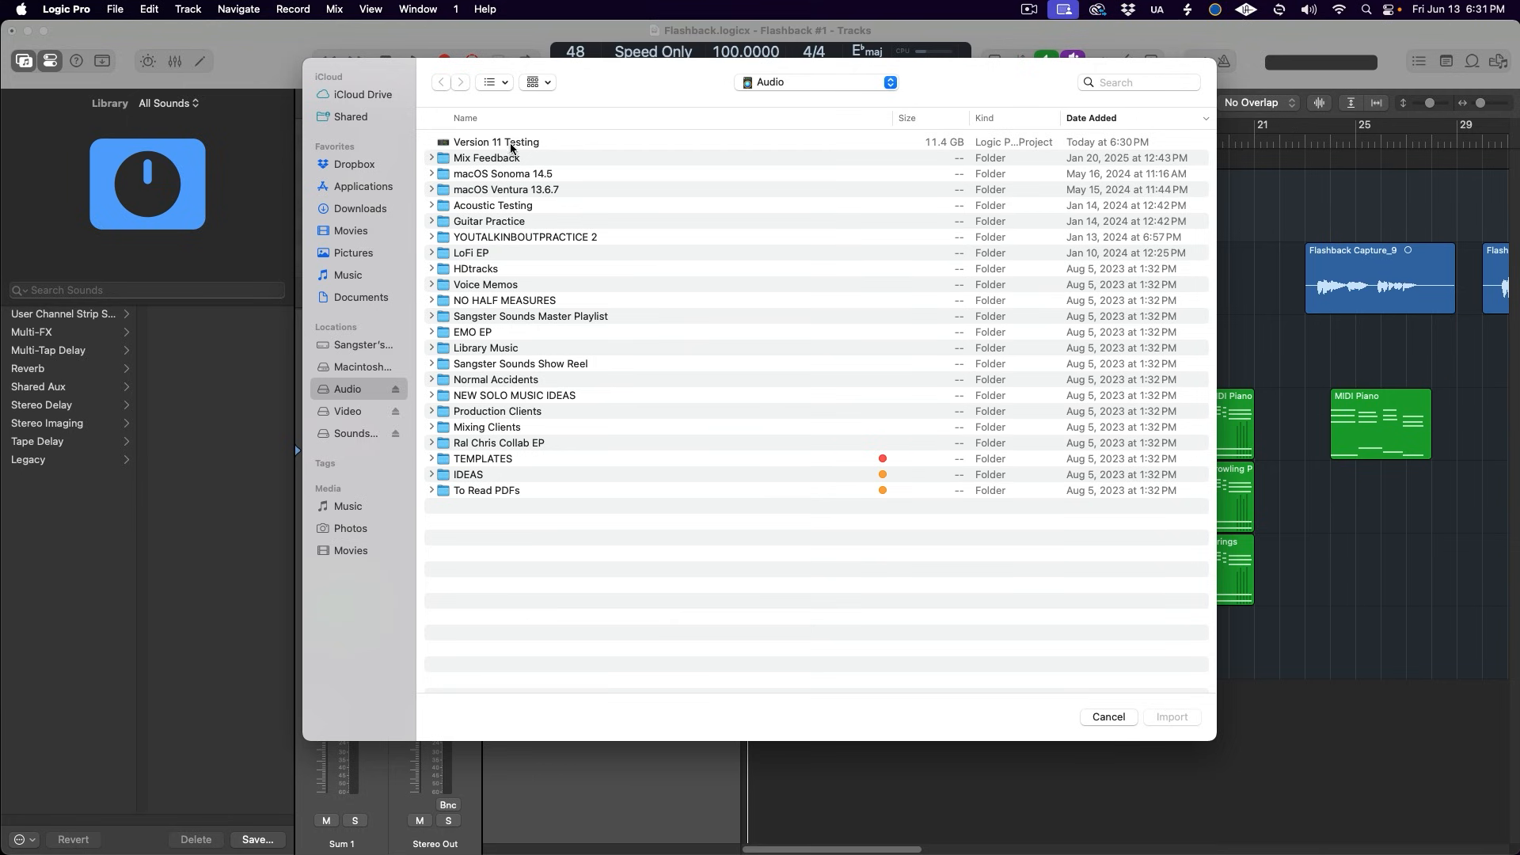
double_click(511, 143)
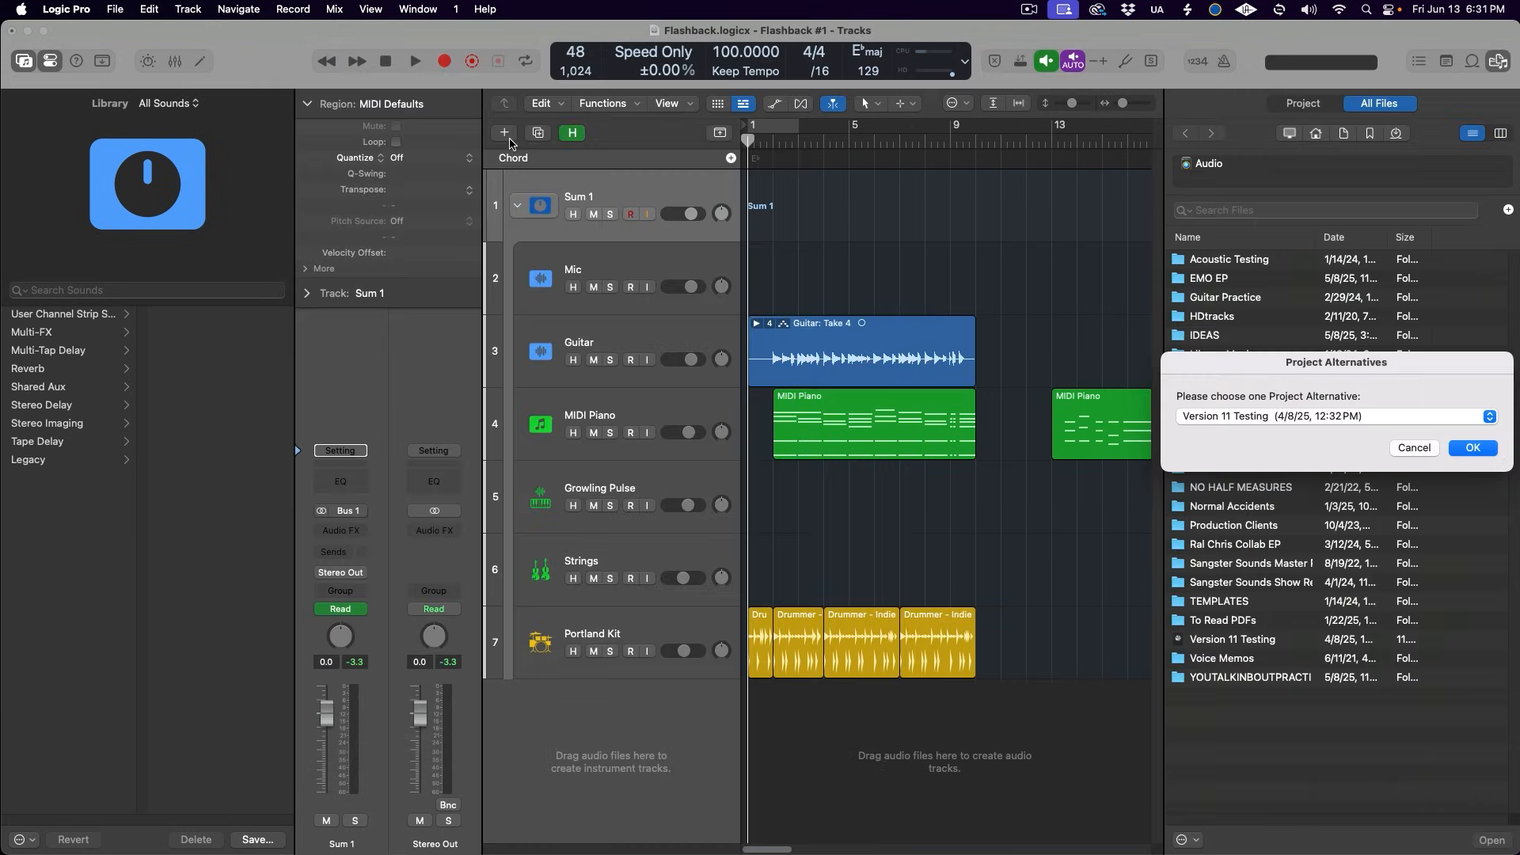
click(1471, 449)
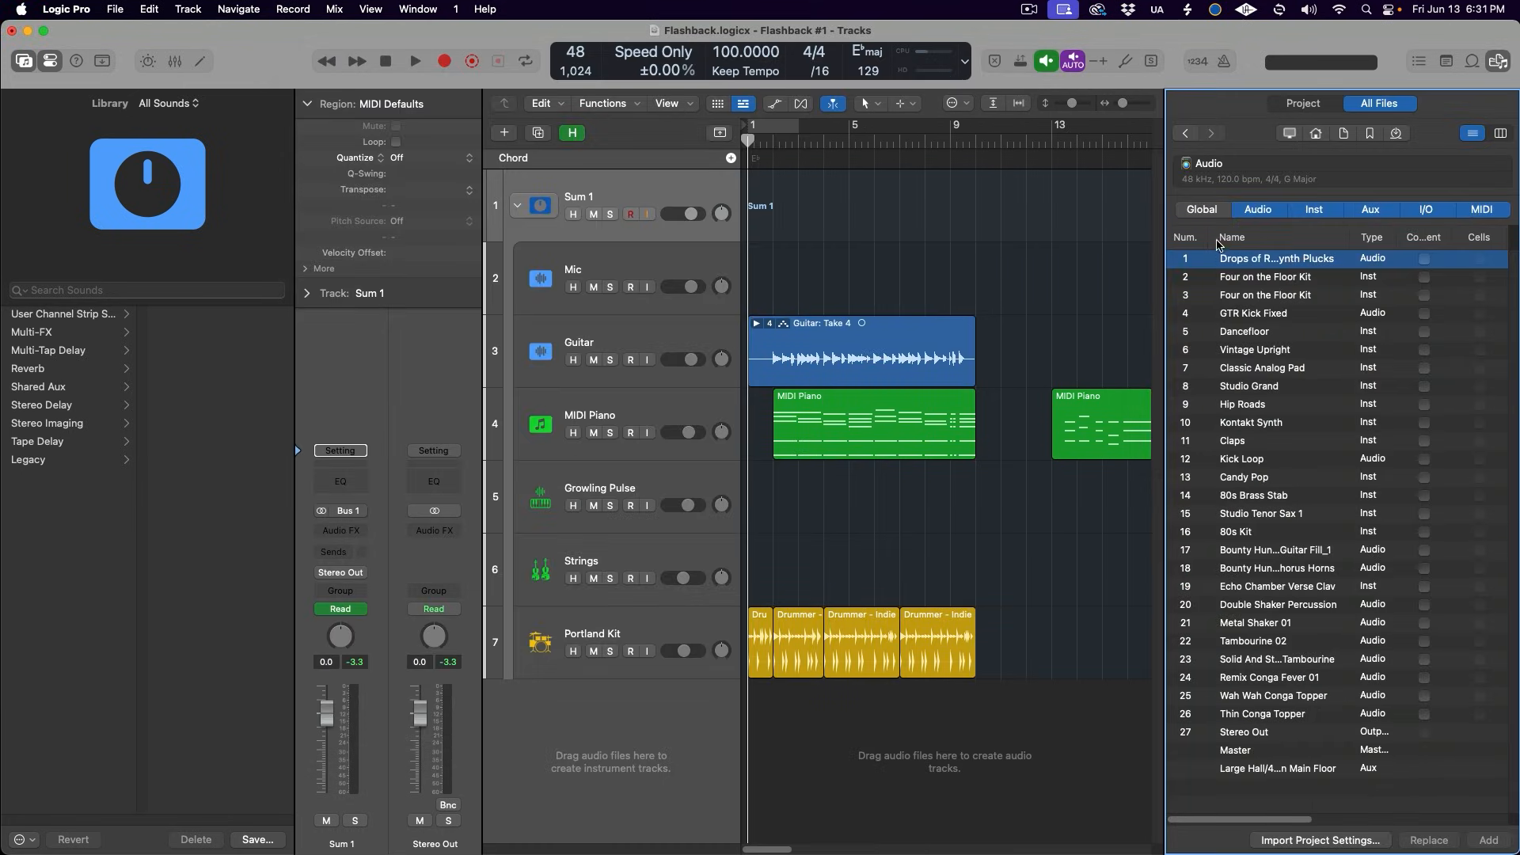
- List the global tracks of the imported project, replace the current Chord track with its Chord Track, and close the browser
click(1213, 212)
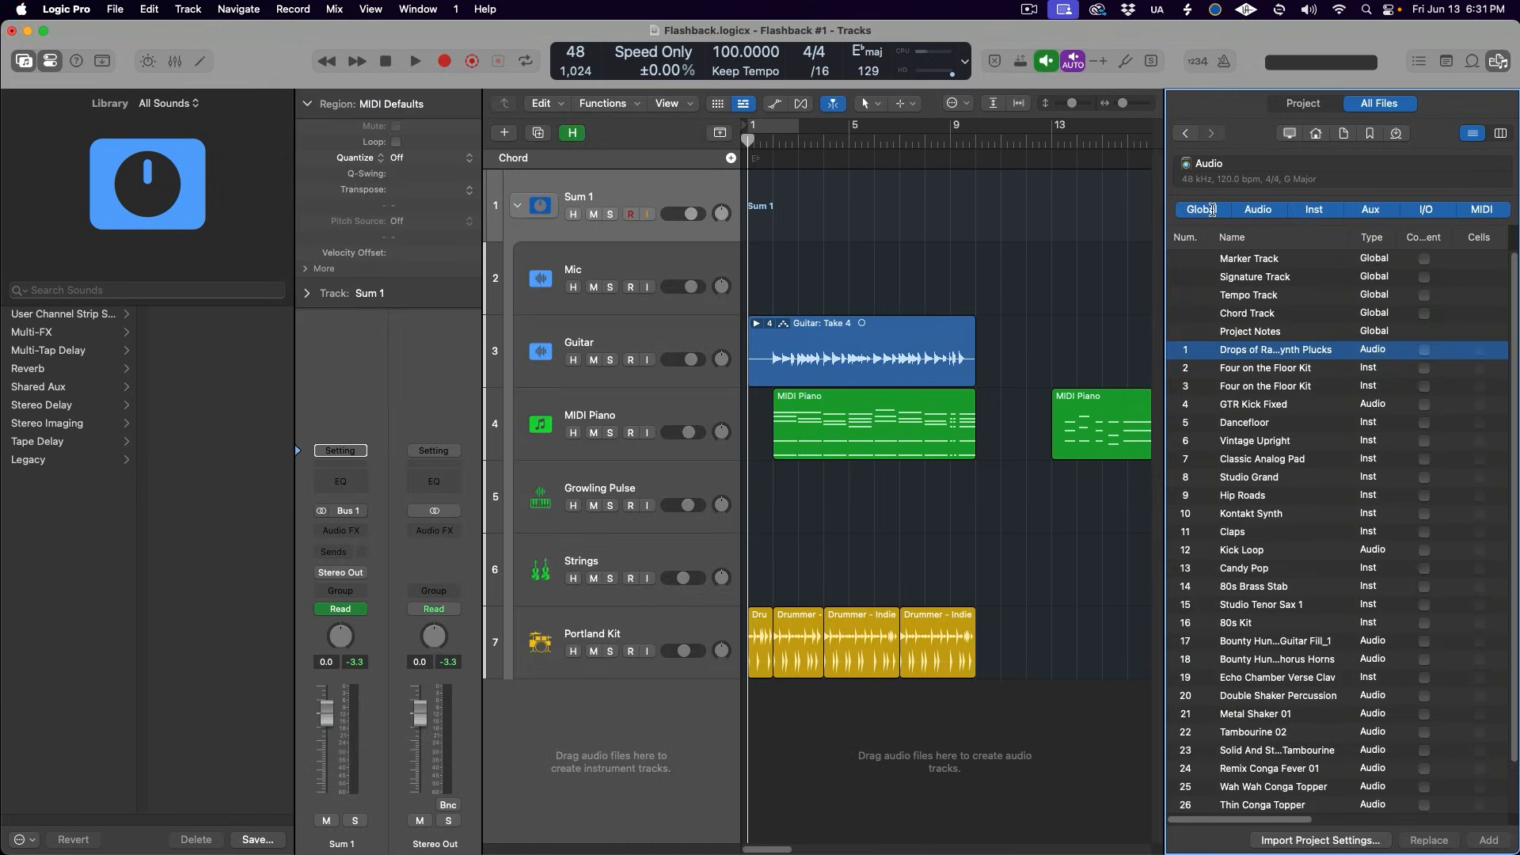
click(1232, 312)
click(1425, 314)
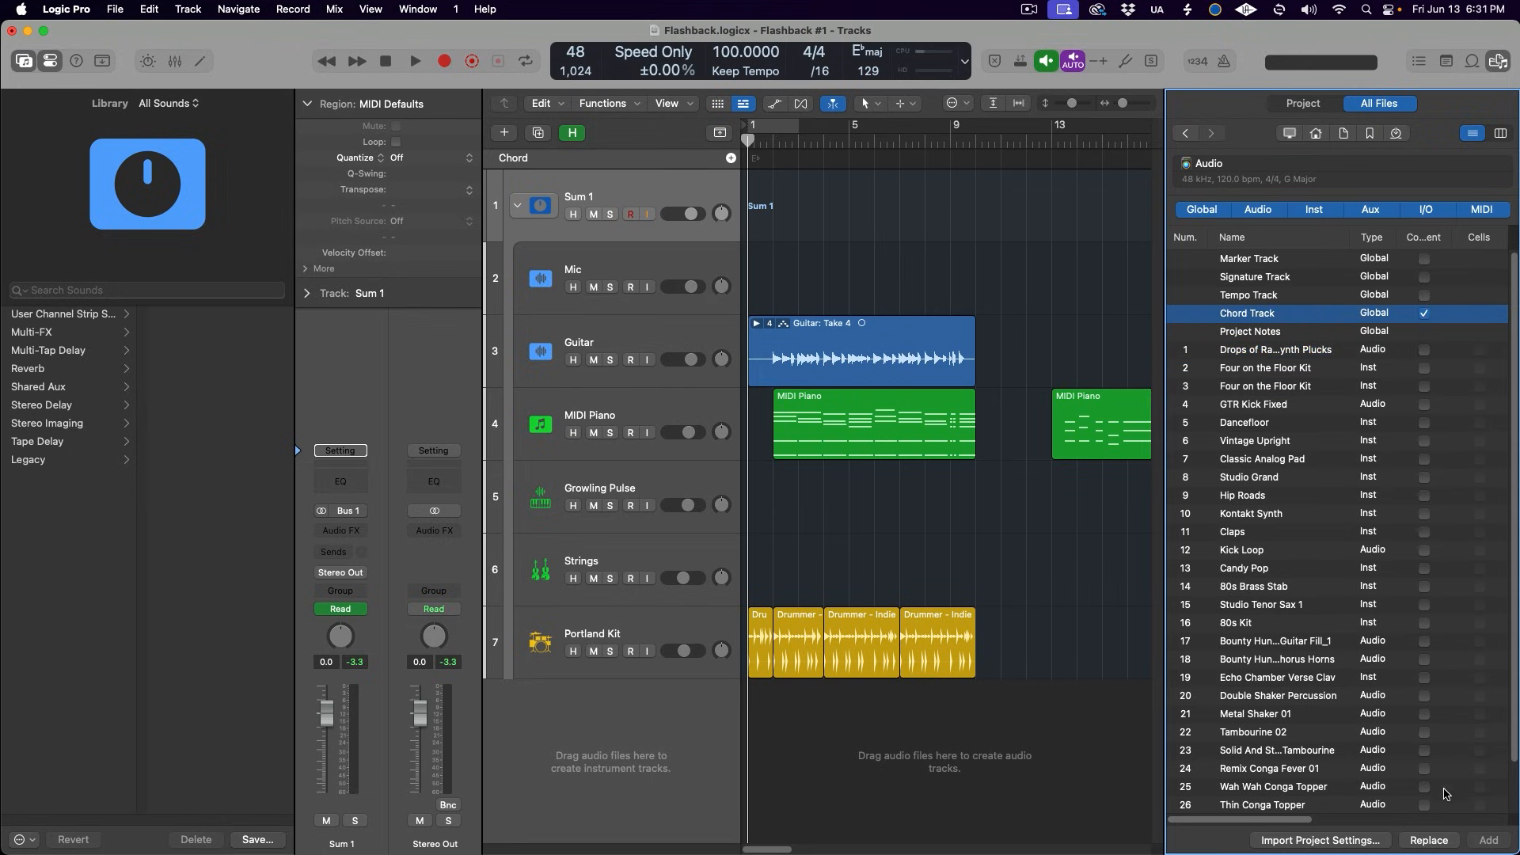
click(1432, 840)
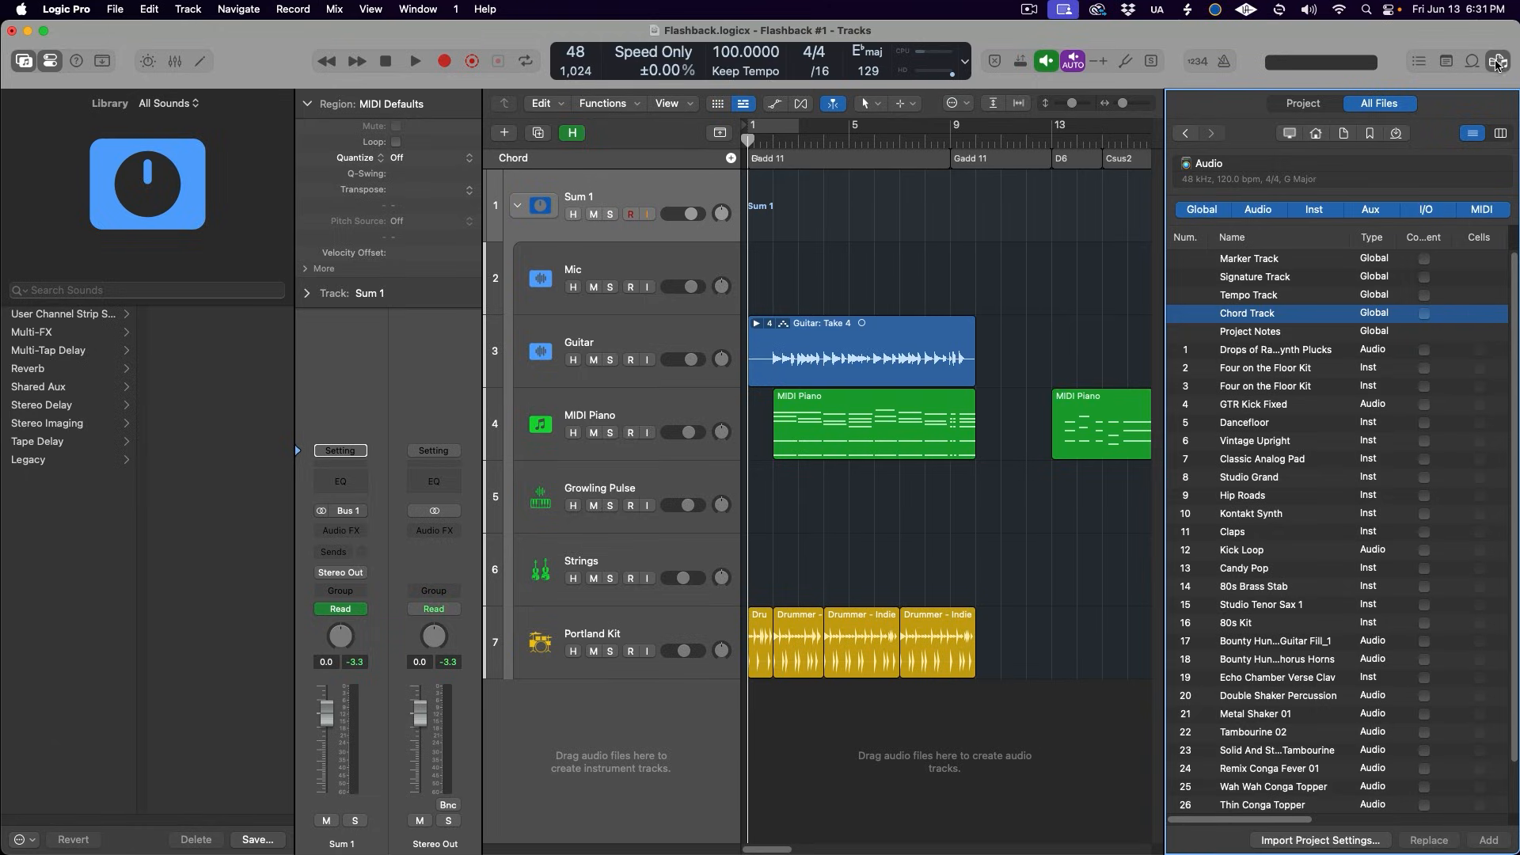
click(1497, 63)
- In the Chord track, move the Gadd 11 chord to bar 5, the following D6 to bar 9 and Csus2 to bar 11
key(super+Left)
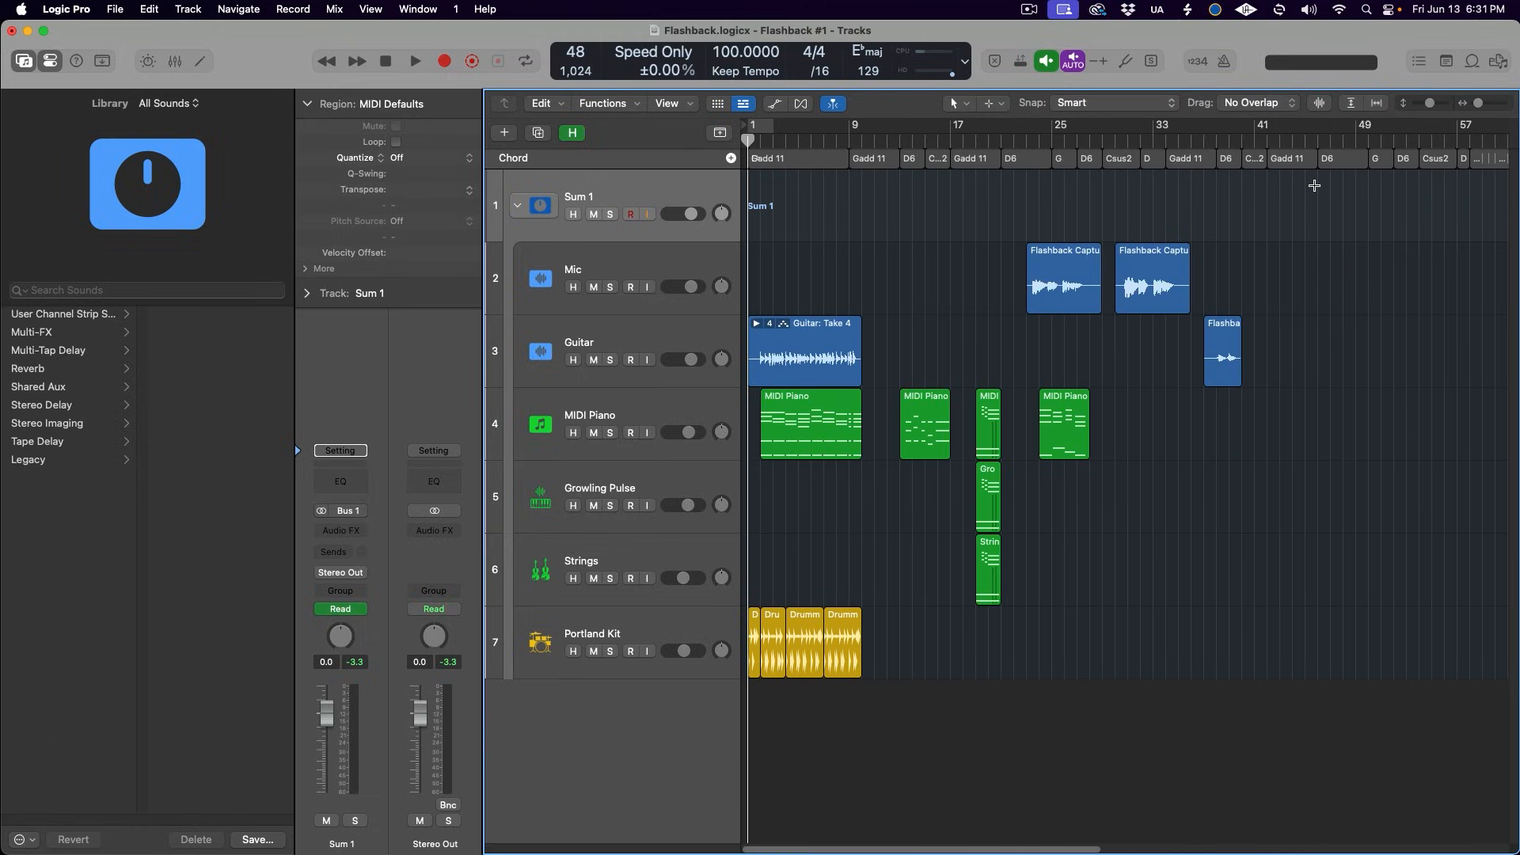
key(super+Right)
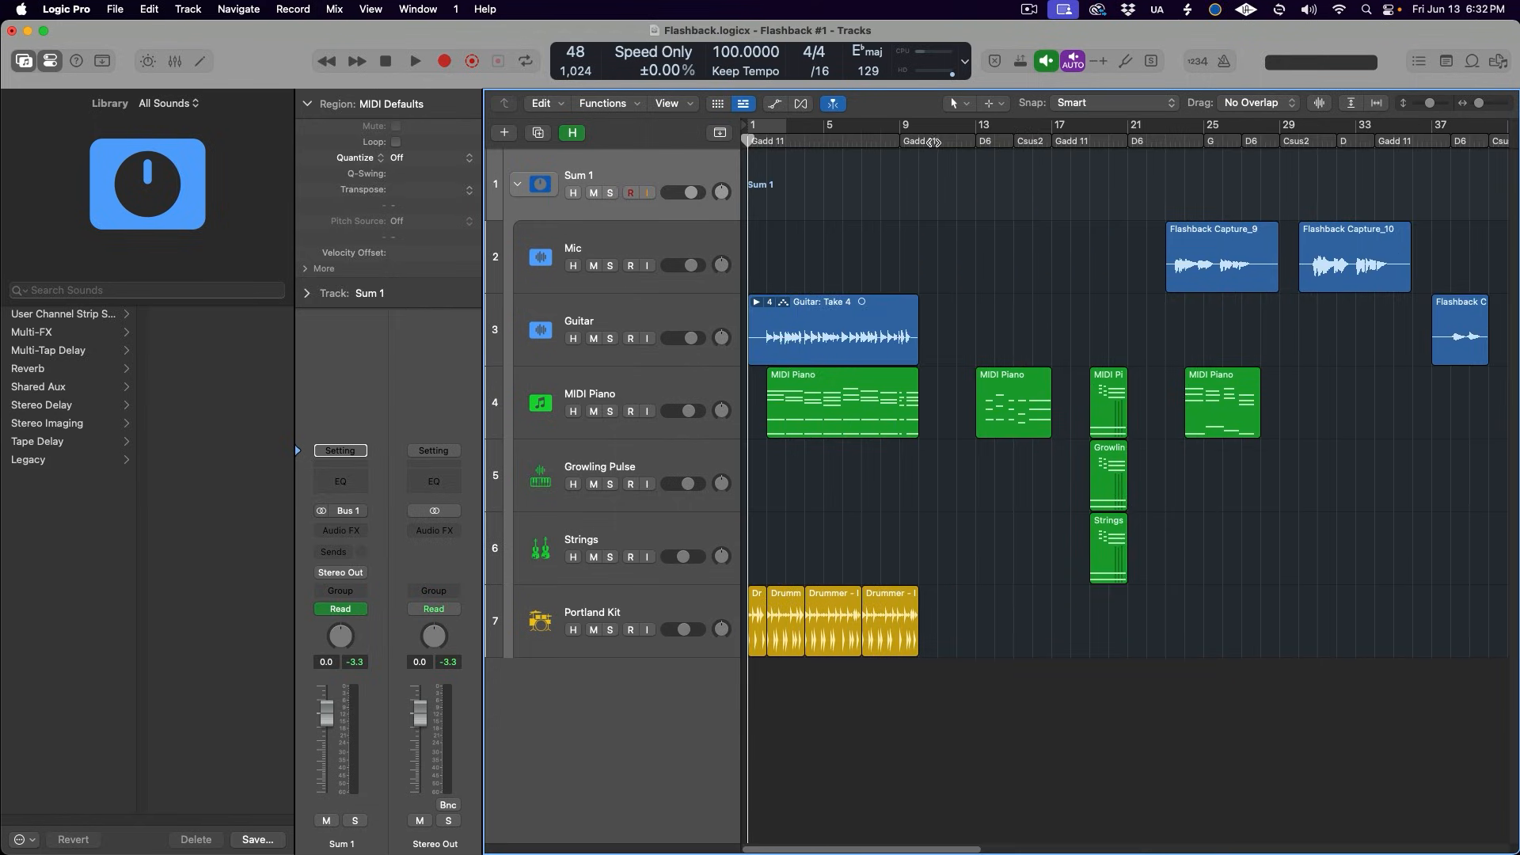
drag(933, 142, 854, 143)
drag(988, 141, 912, 143)
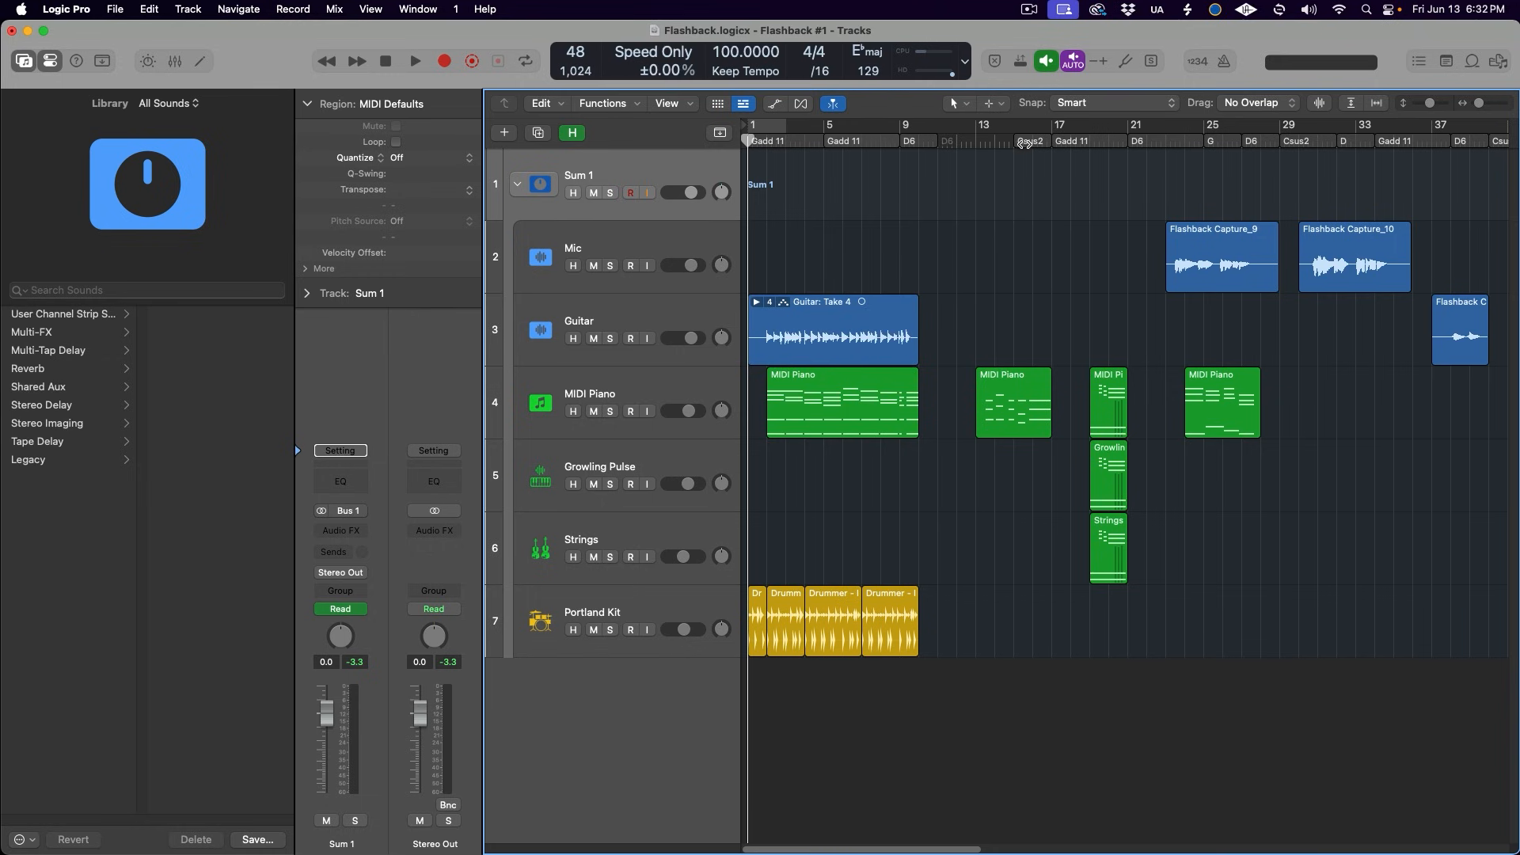
drag(1026, 143, 983, 142)
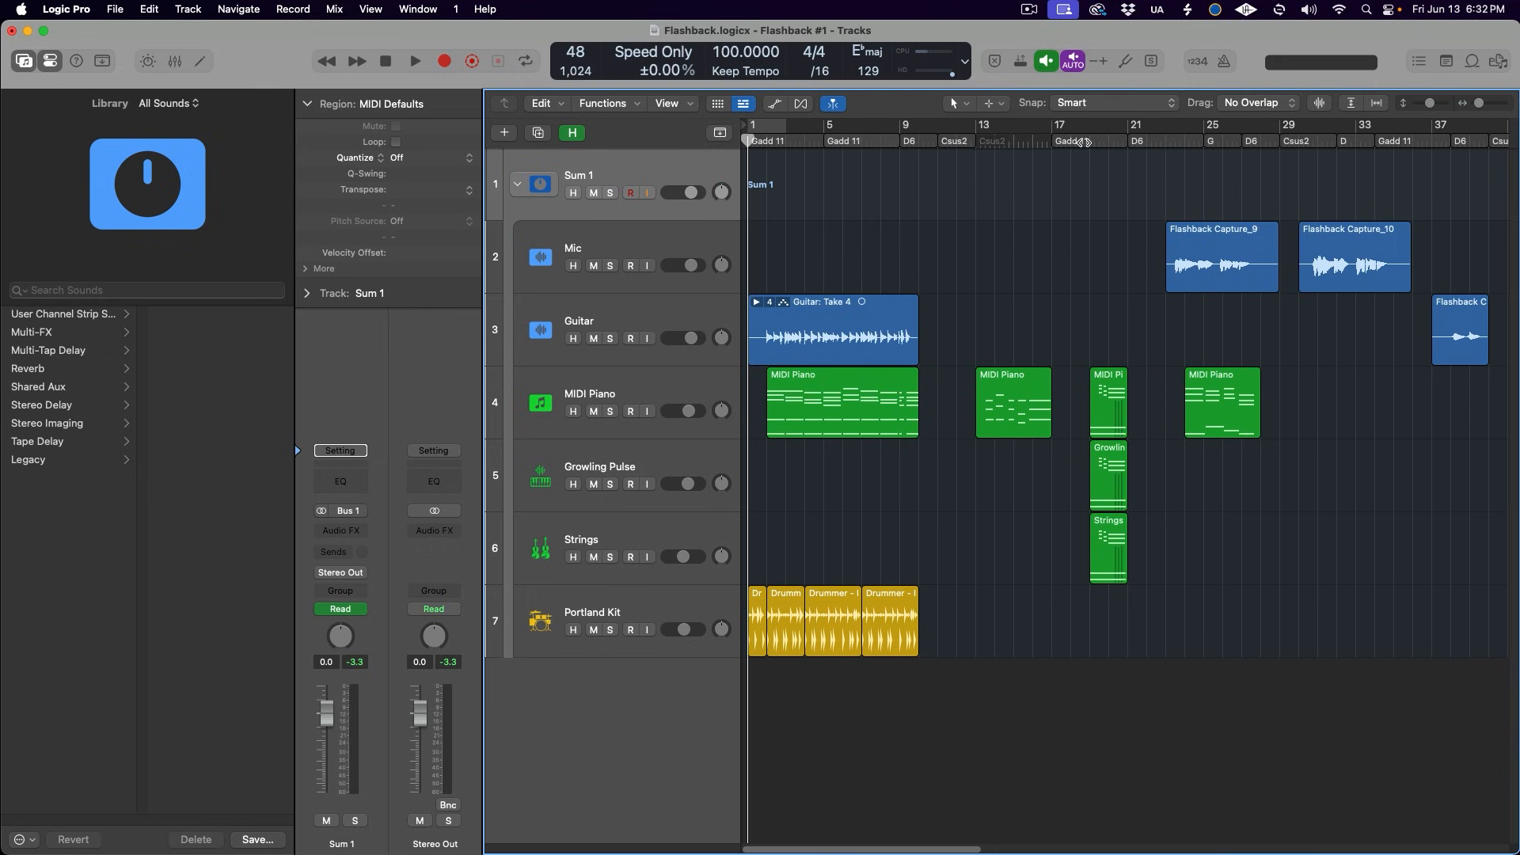